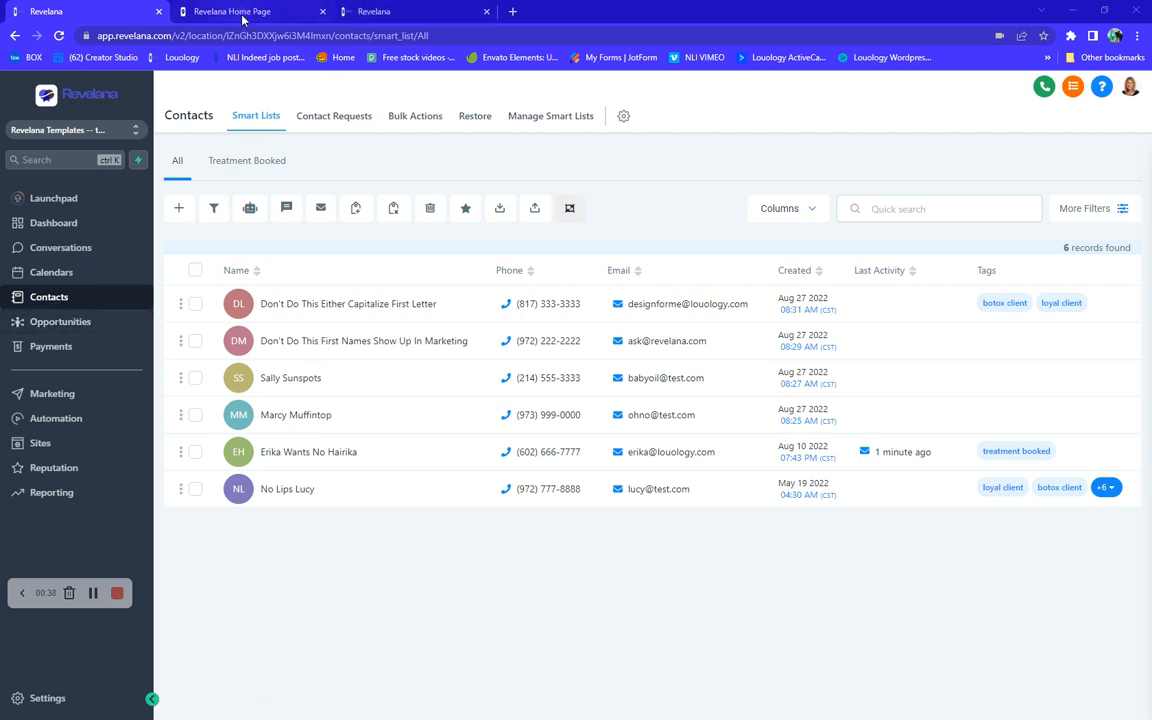
left_click(222, 13)
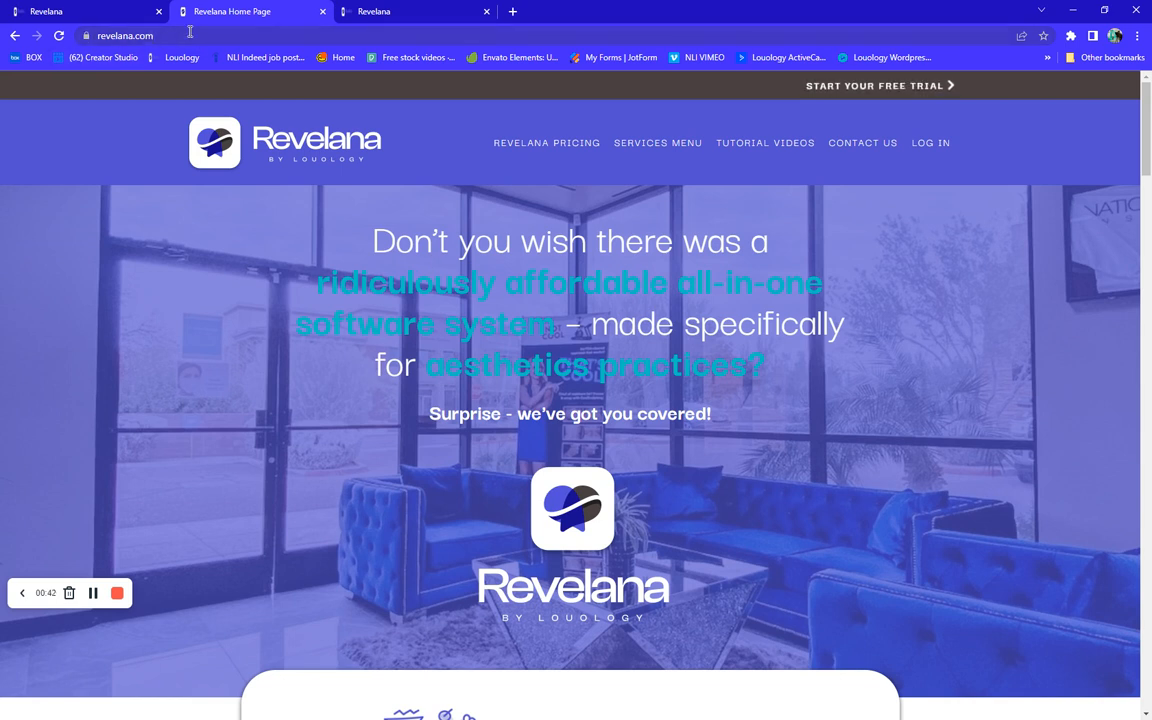
left_click(938, 147)
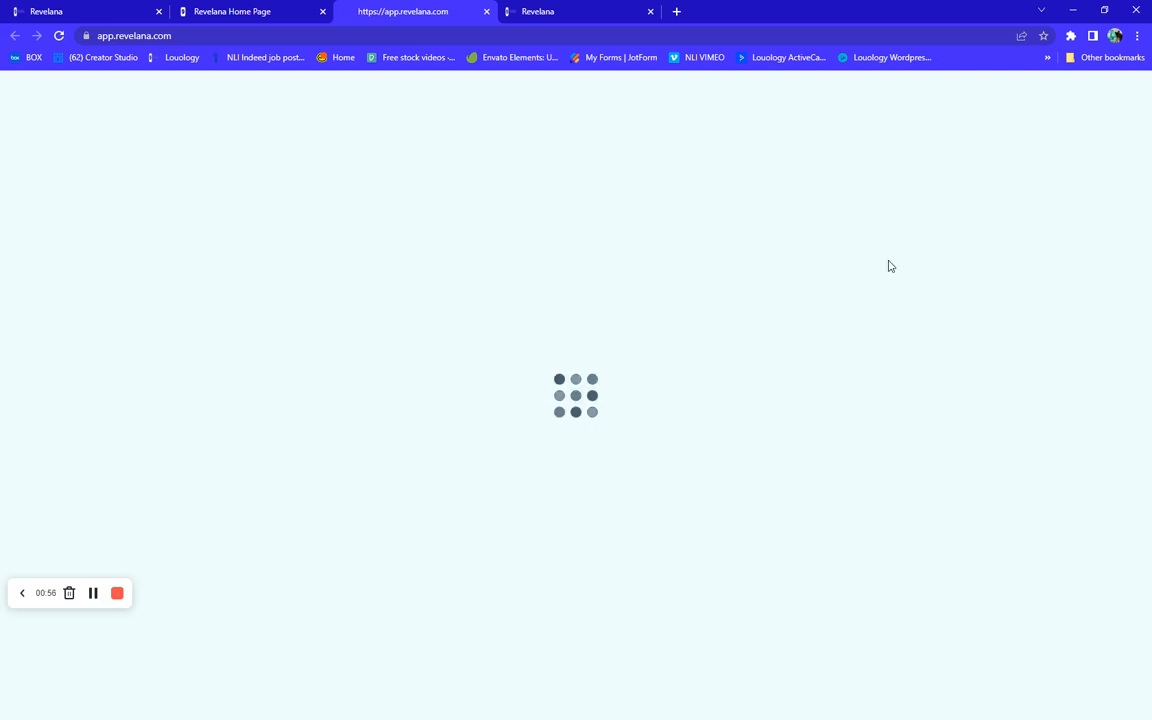
left_click(60, 12)
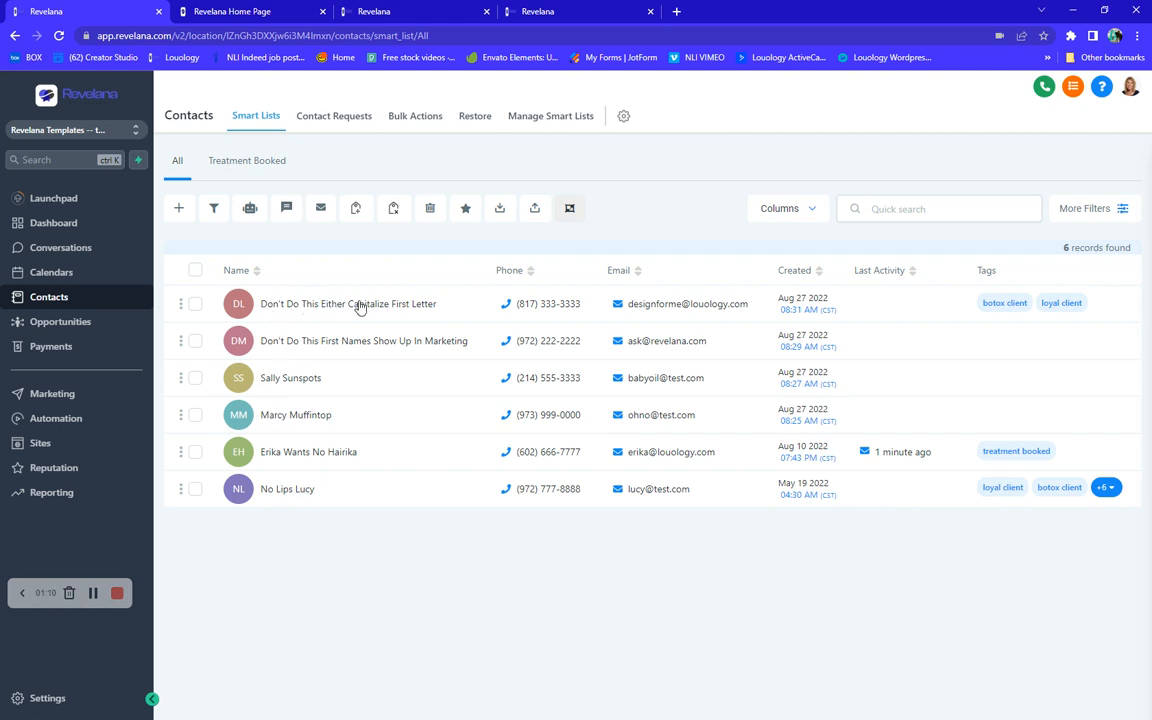
- Open the add-contact form and review its fields and do-not-disturb channel options without saving
left_click(179, 210)
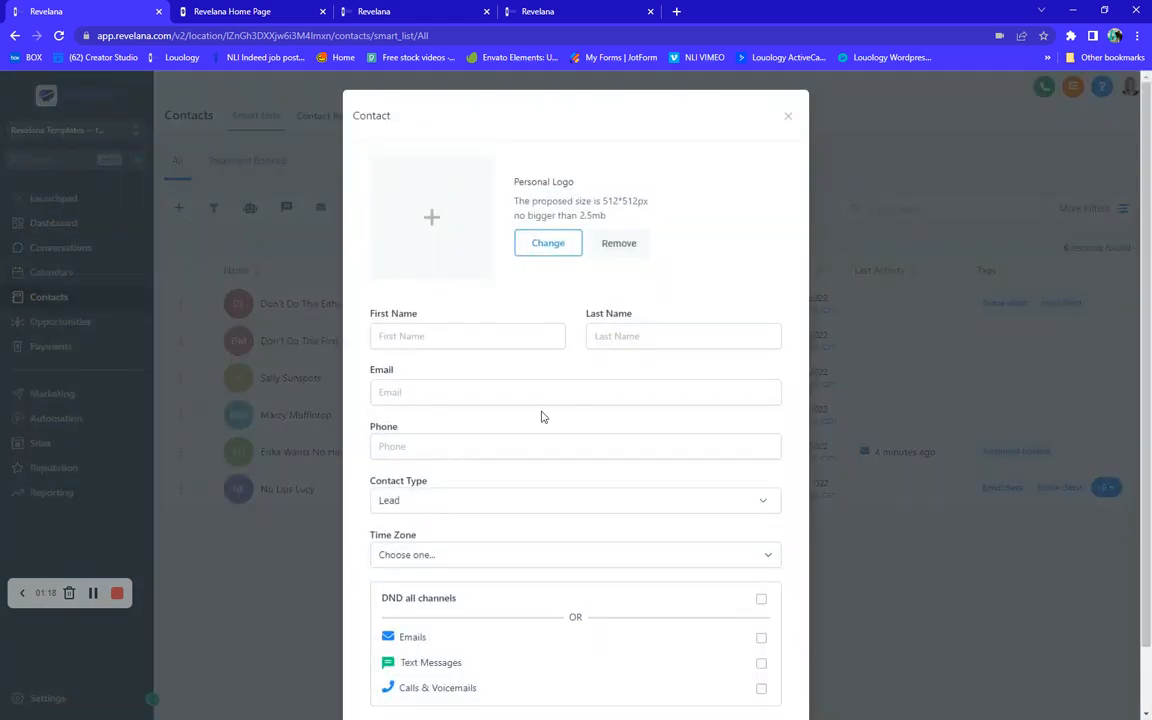
scroll(541, 417, "down", 1)
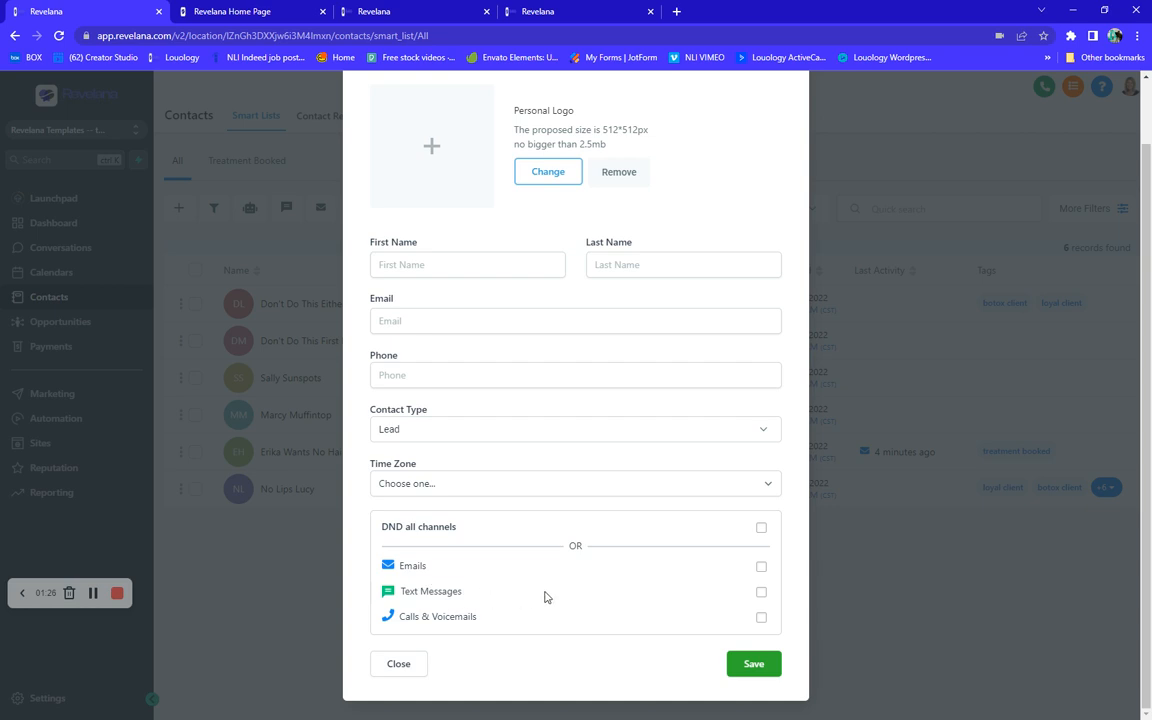
left_click(760, 595)
left_click(761, 593)
left_click(280, 255)
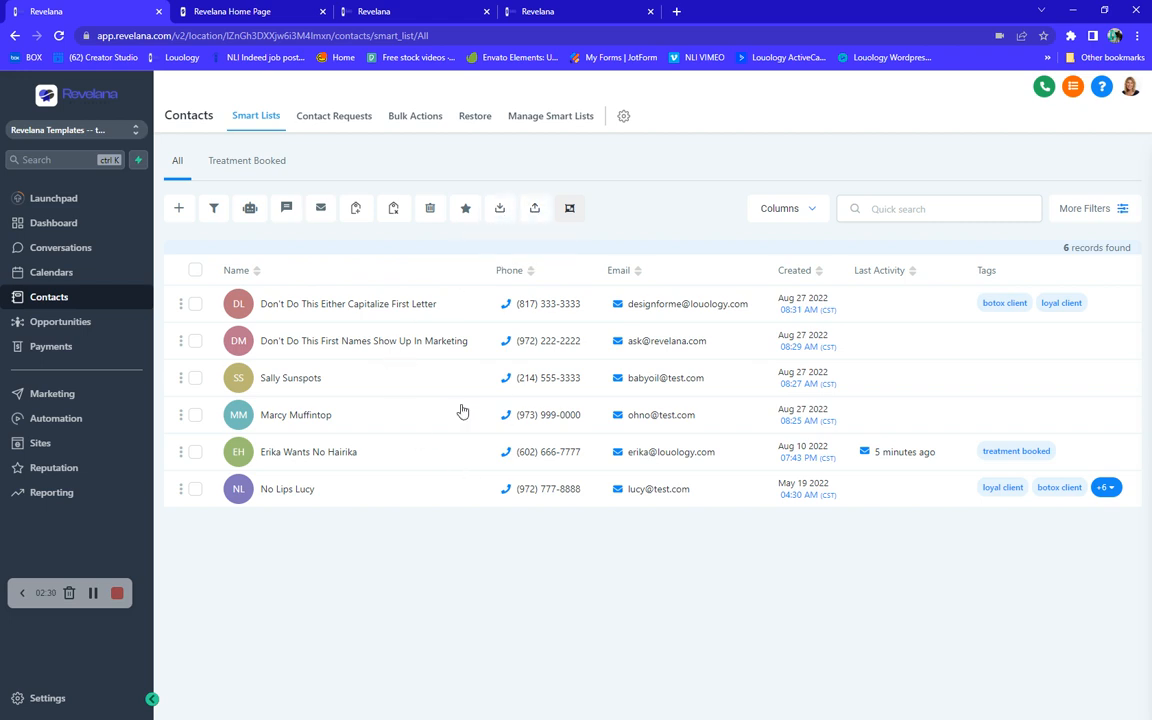
- Preview the Import Contacts wizard and the Revelana services page in the other tab, then cancel the import
left_click(535, 212)
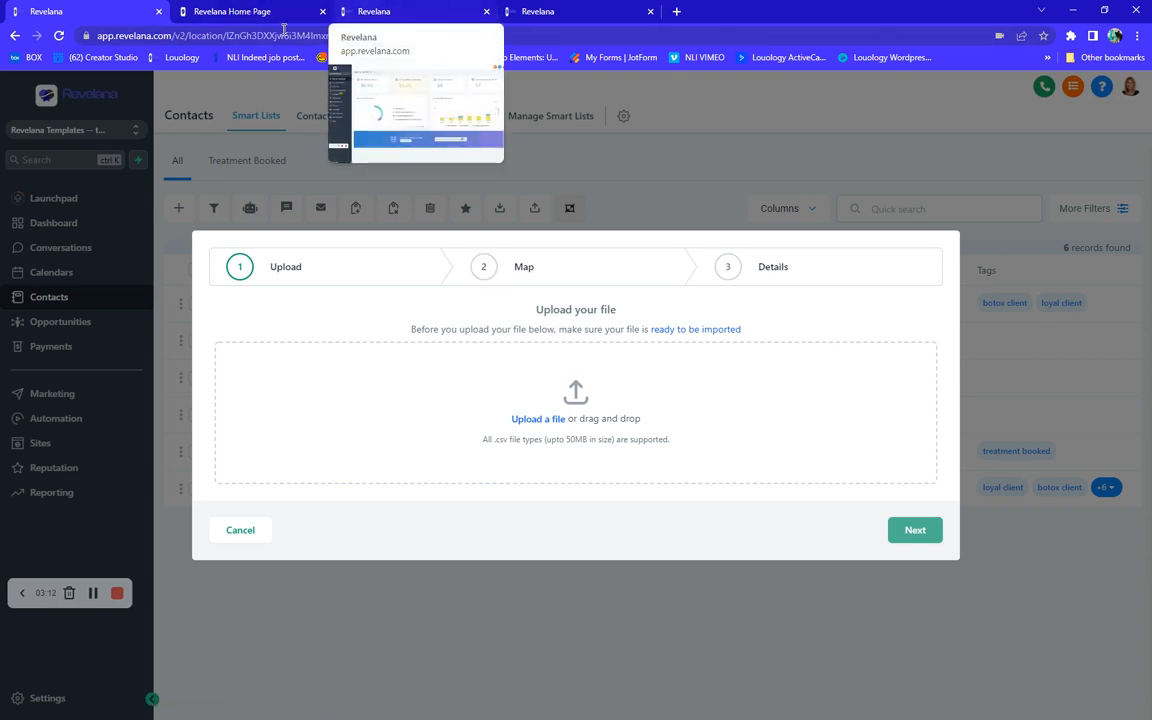
left_click(228, 12)
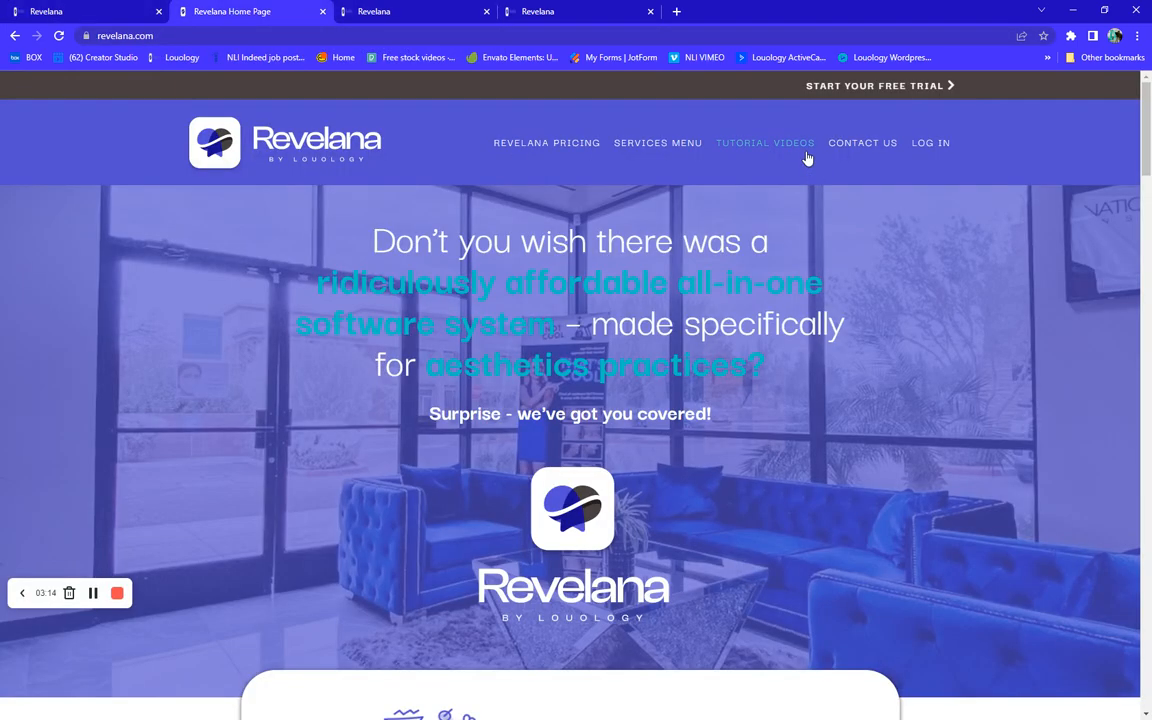
left_click(637, 150)
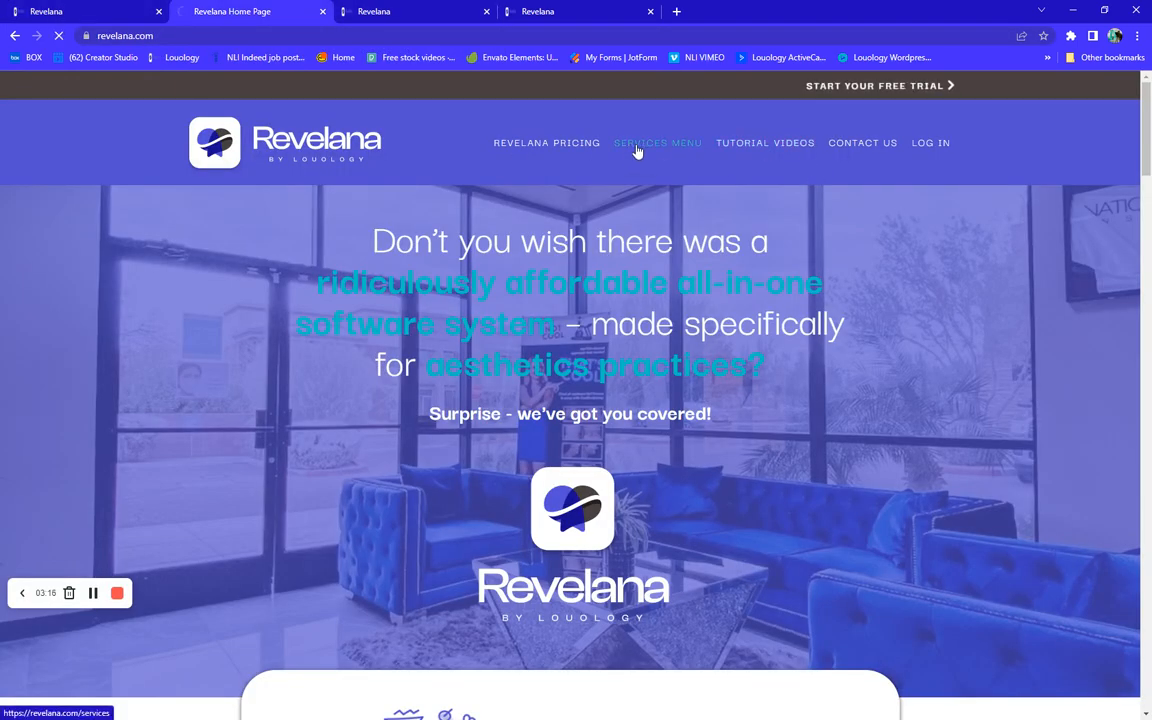
scroll(637, 460, "down", 2)
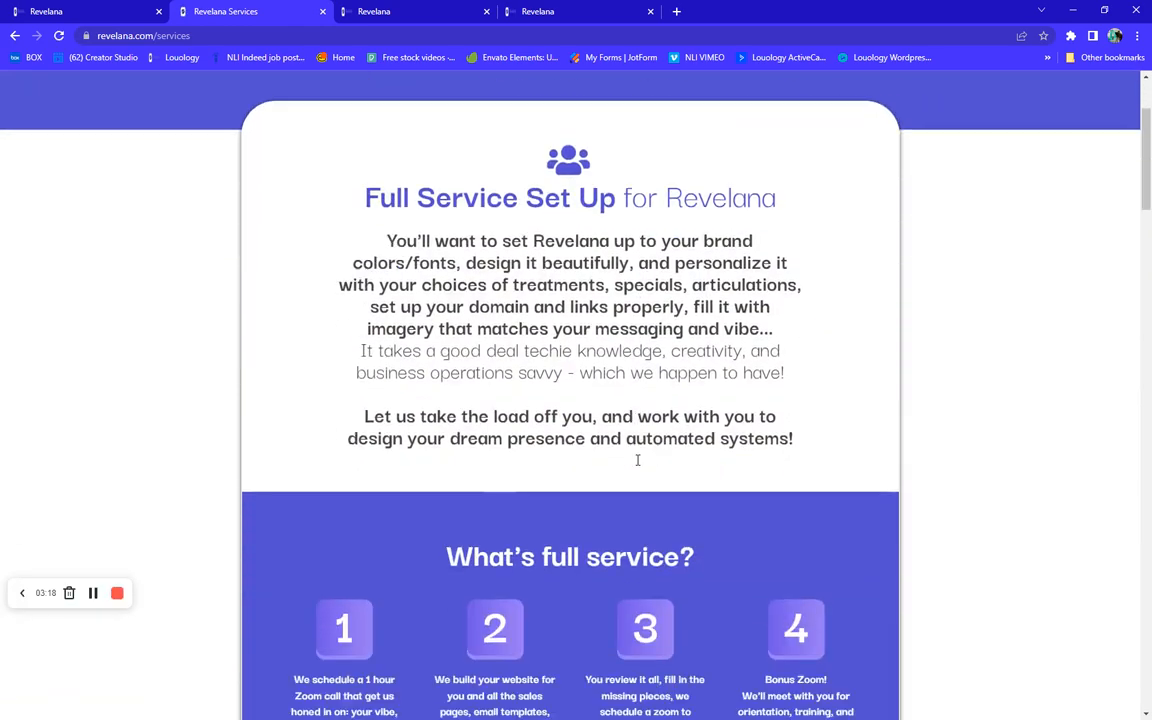
scroll(637, 460, "down", 15)
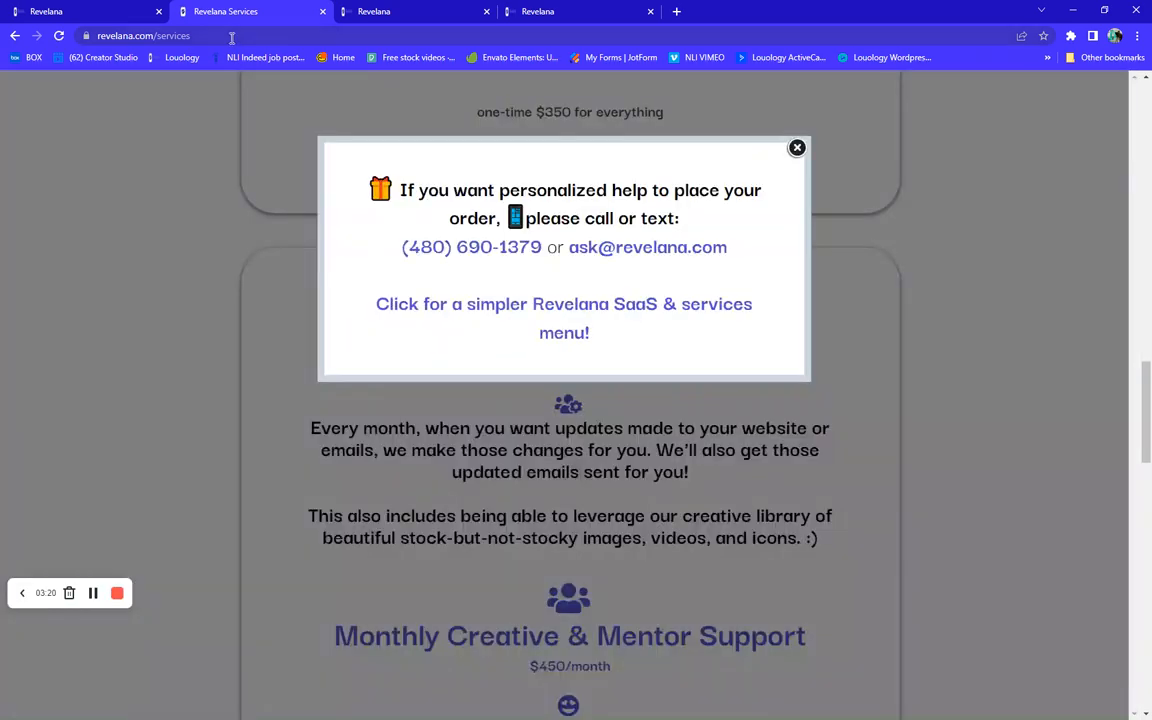
left_click(88, 11)
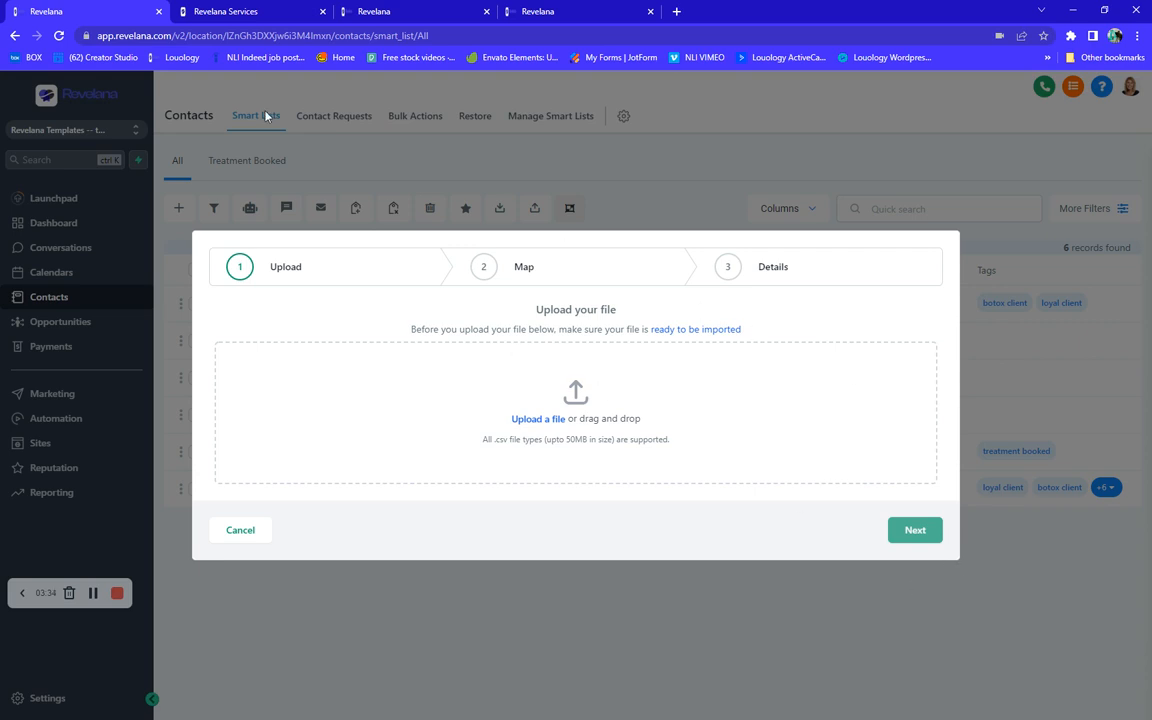
left_click(243, 531)
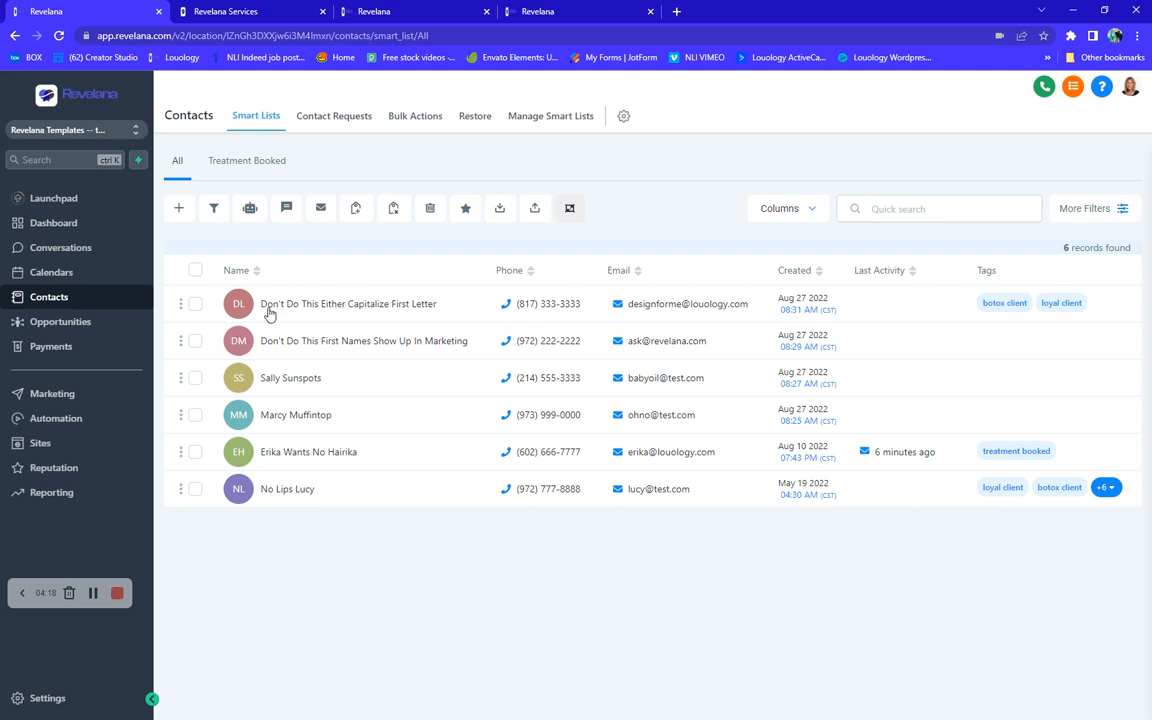
- Open the first contact's record, review its General Info fields, and return to the contact list
left_click(332, 309)
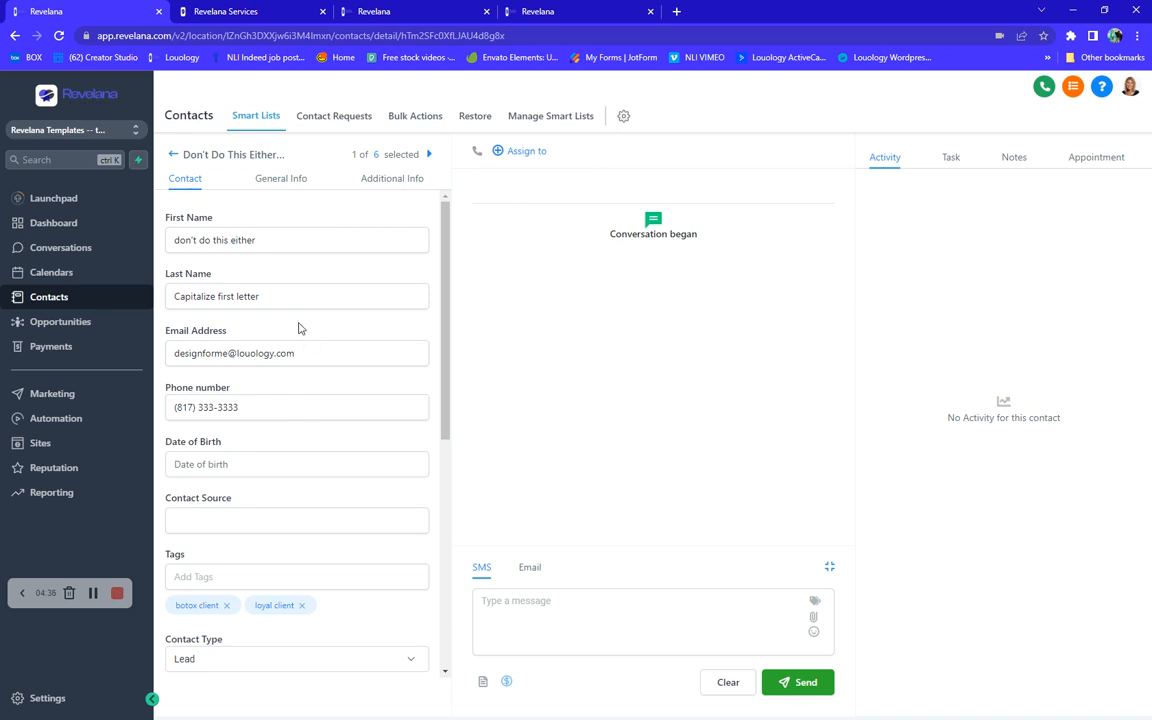
left_click(291, 183)
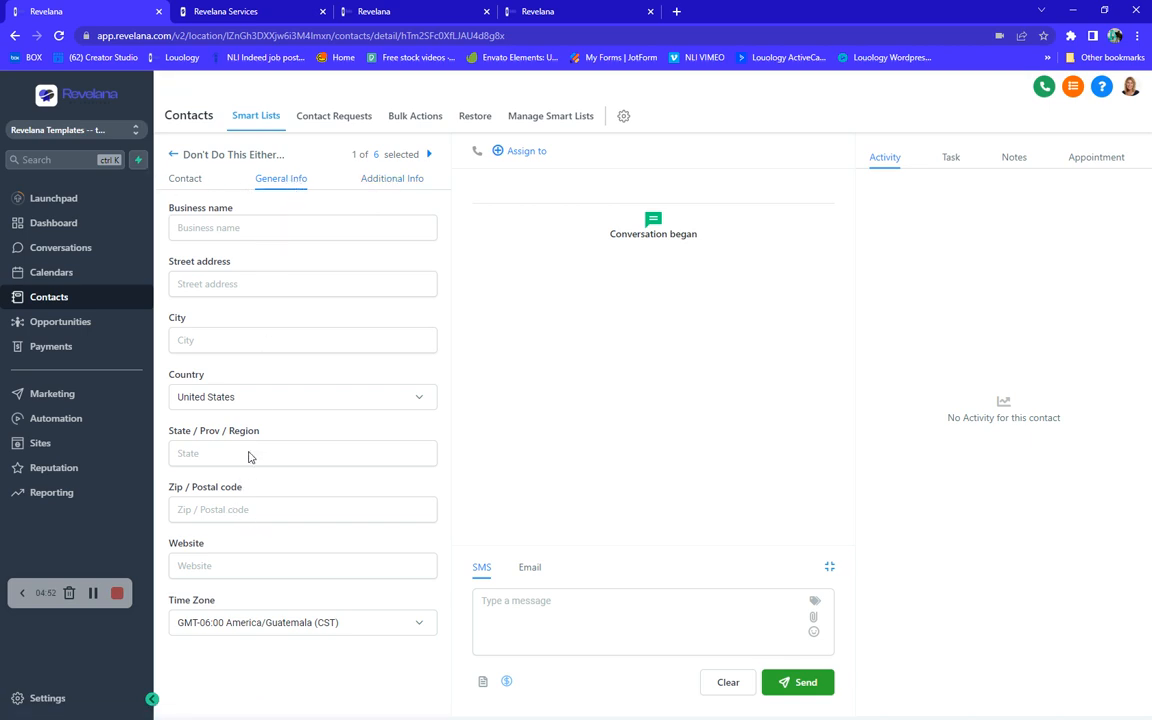
left_click(173, 154)
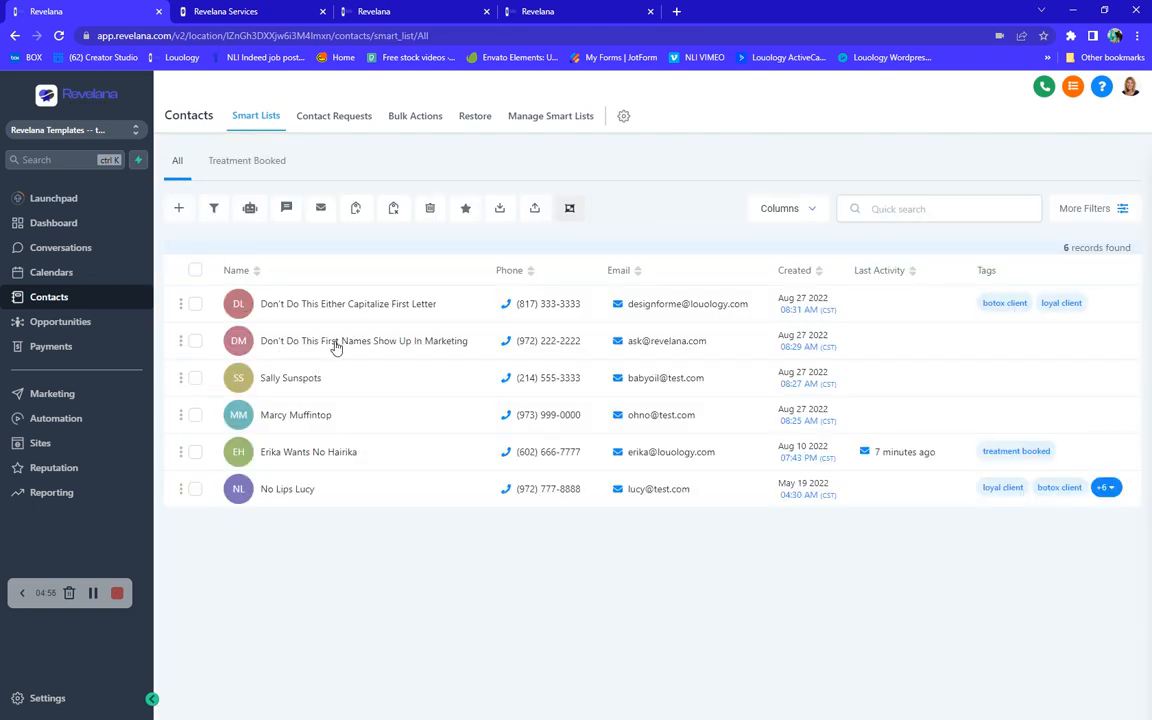
- Open the second contact's record and set its Date of Birth to 9/12/2022
left_click(336, 345)
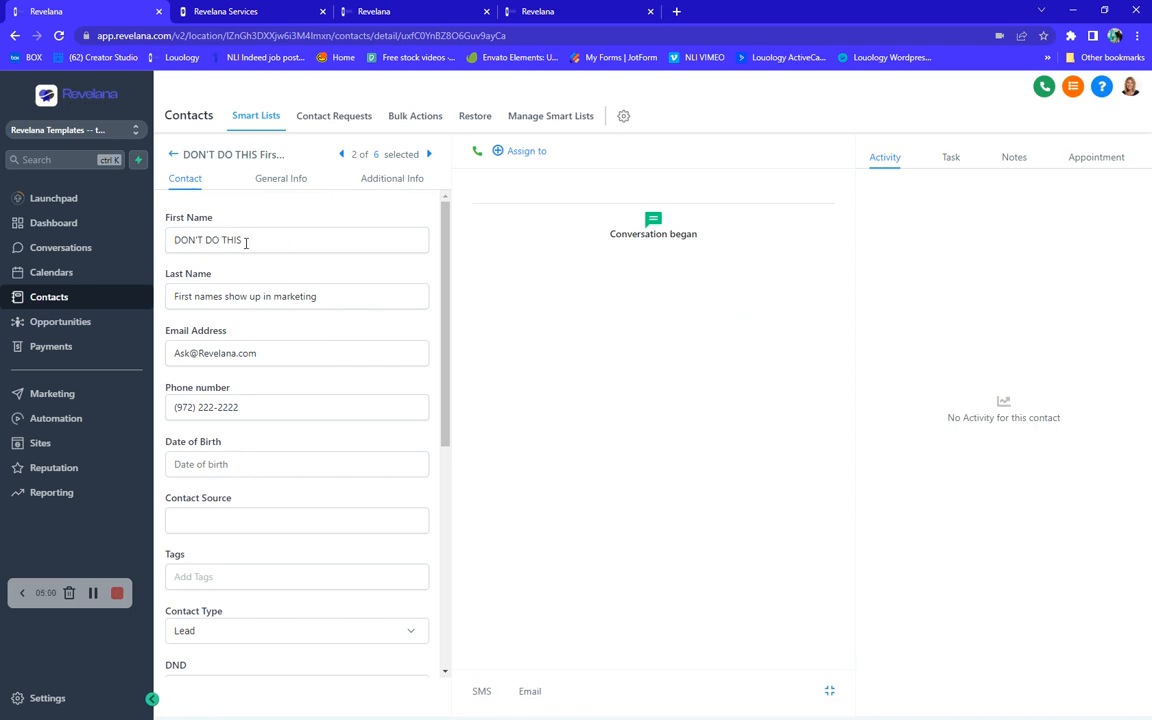
left_click_drag(265, 237, 180, 240)
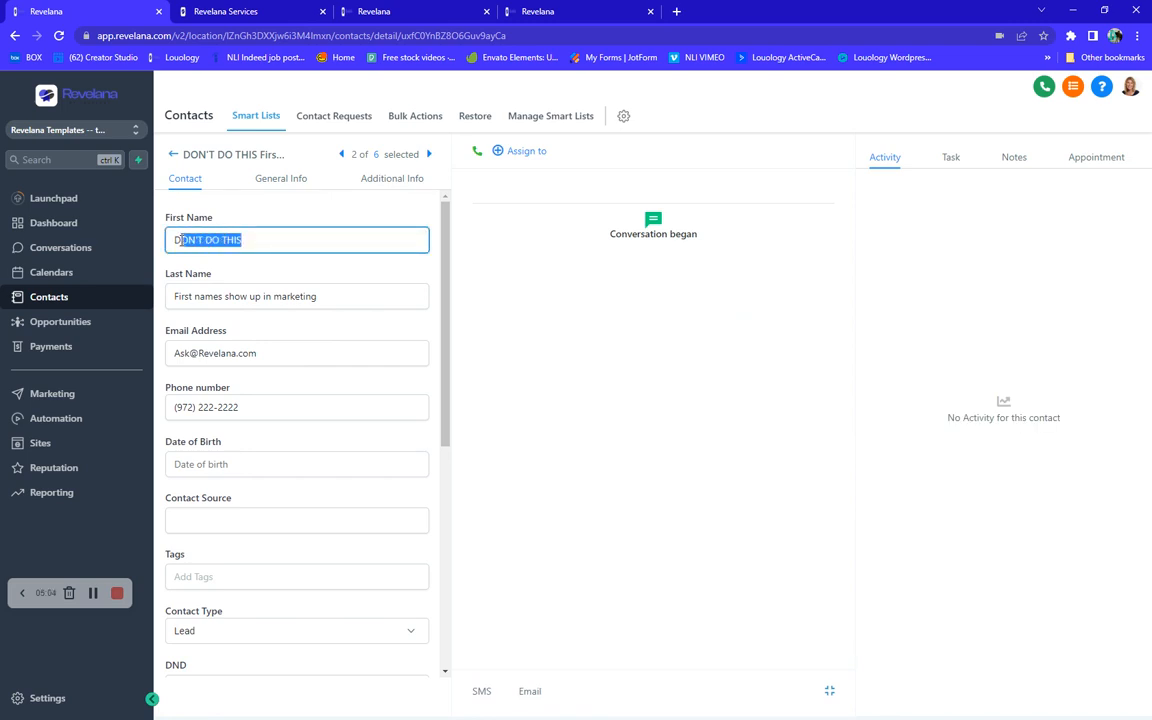
left_click(229, 464)
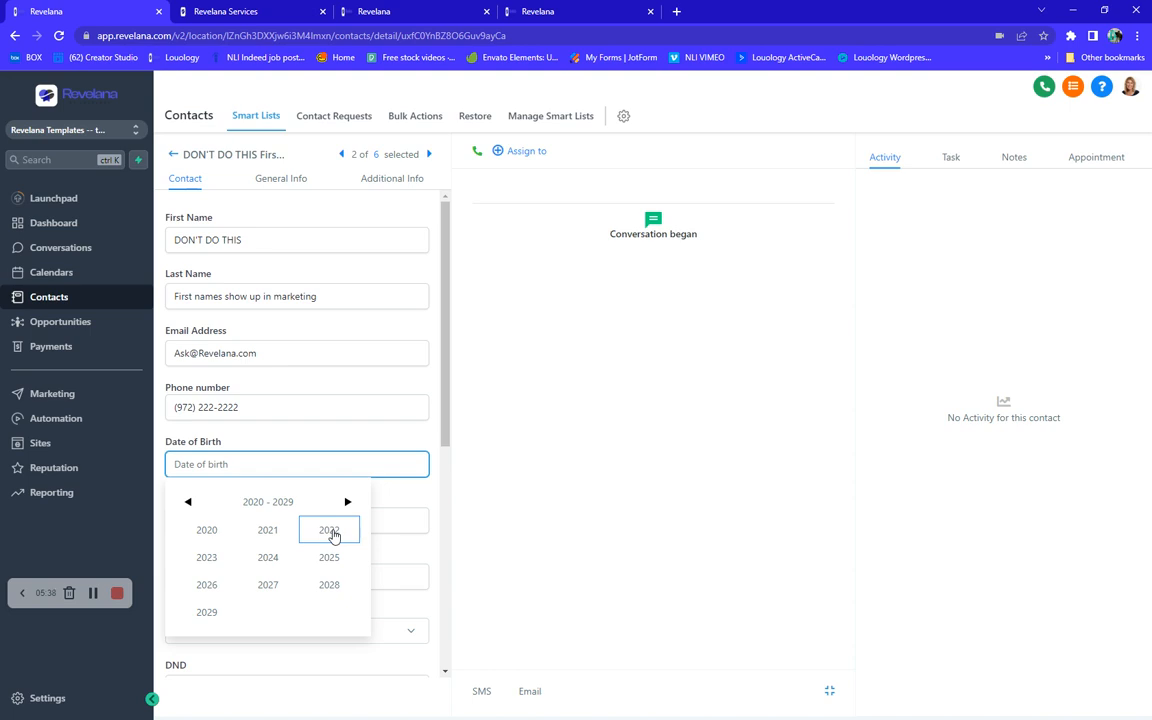
left_click(331, 532)
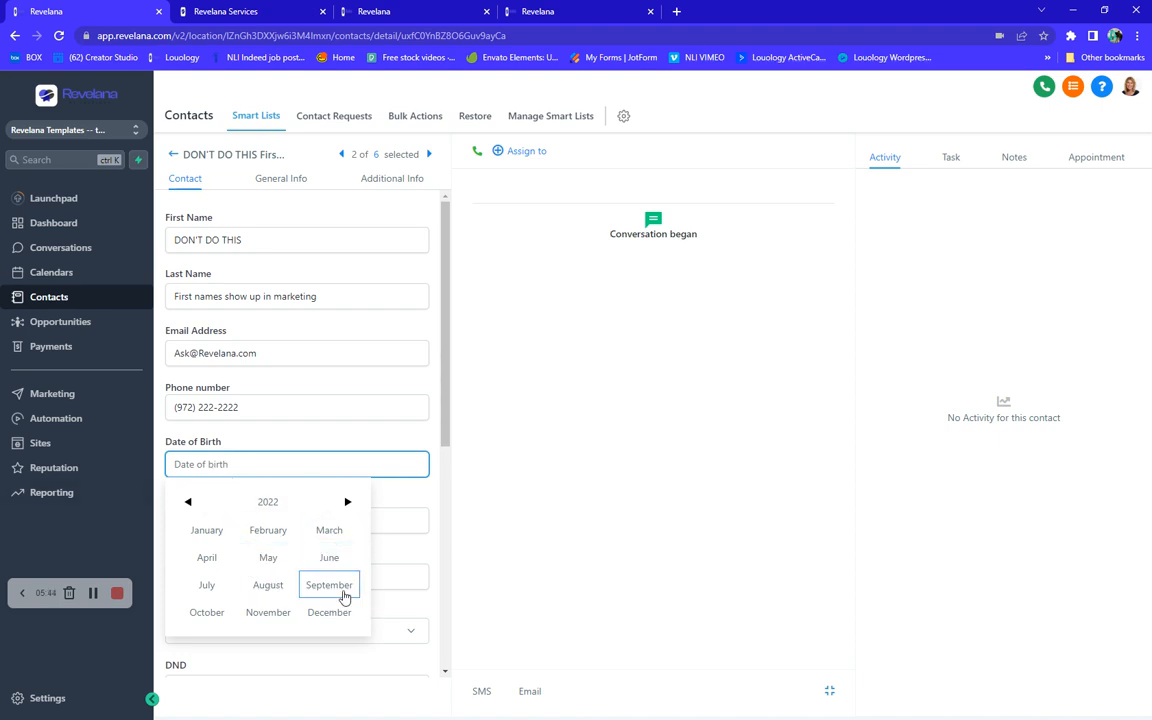
left_click(338, 592)
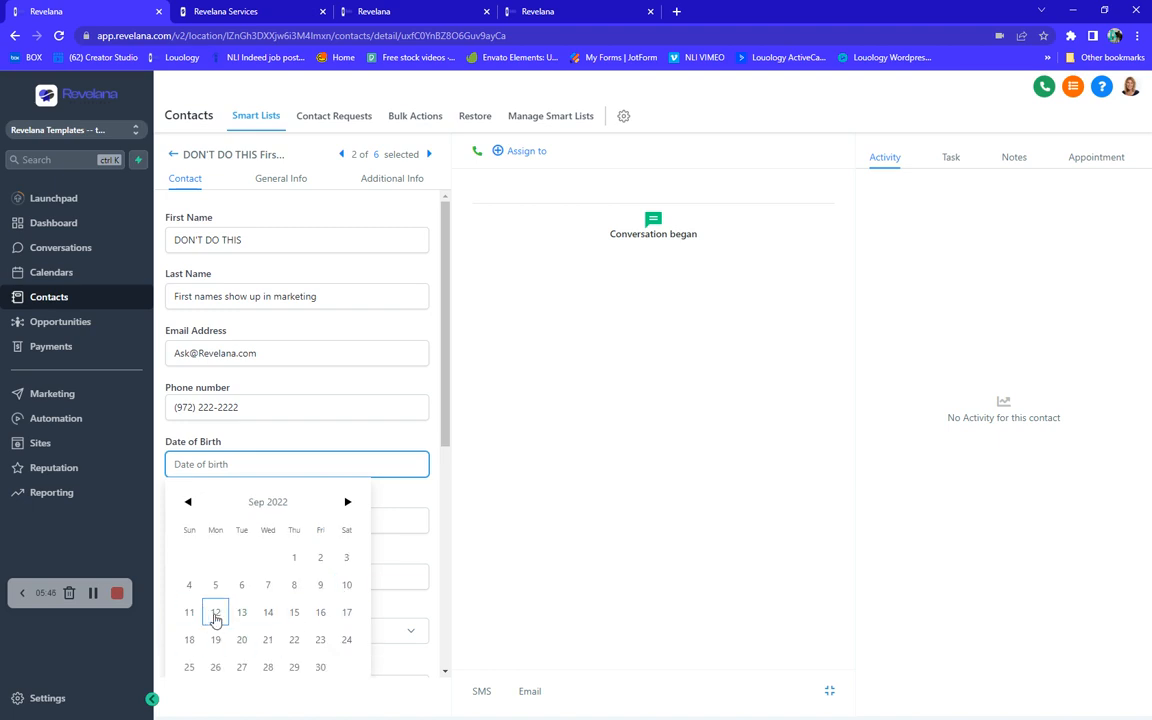
left_click(215, 619)
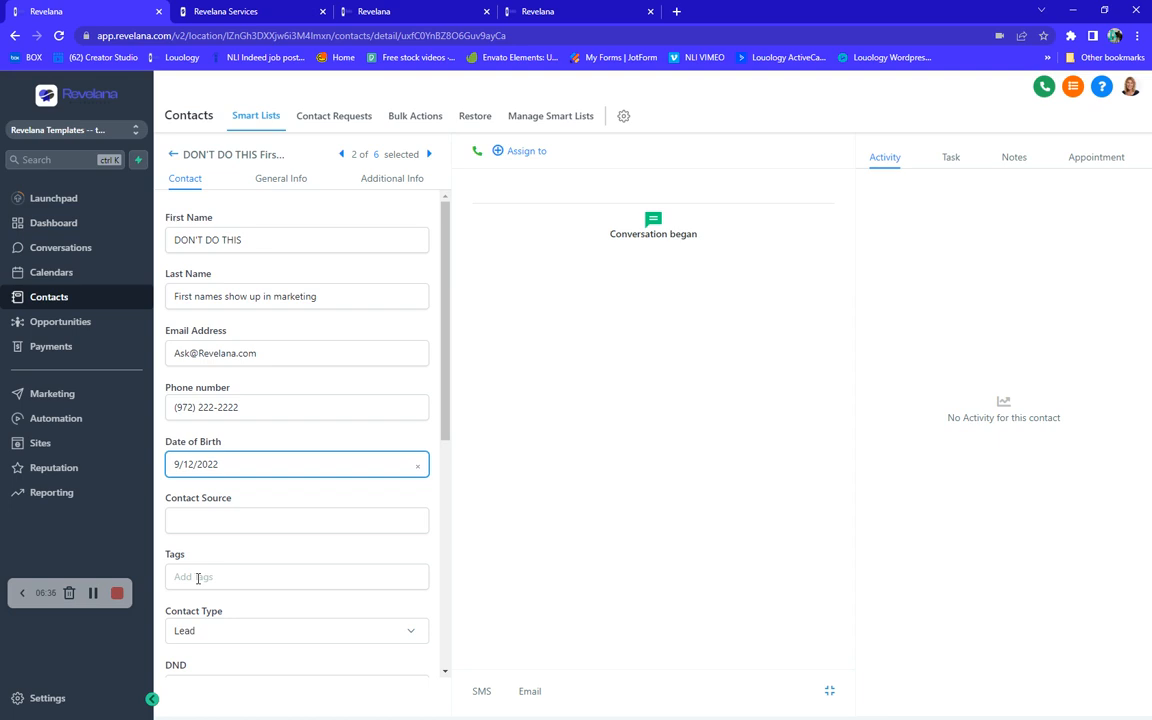
- Add the existing acne client tag to the contact
left_click(198, 578)
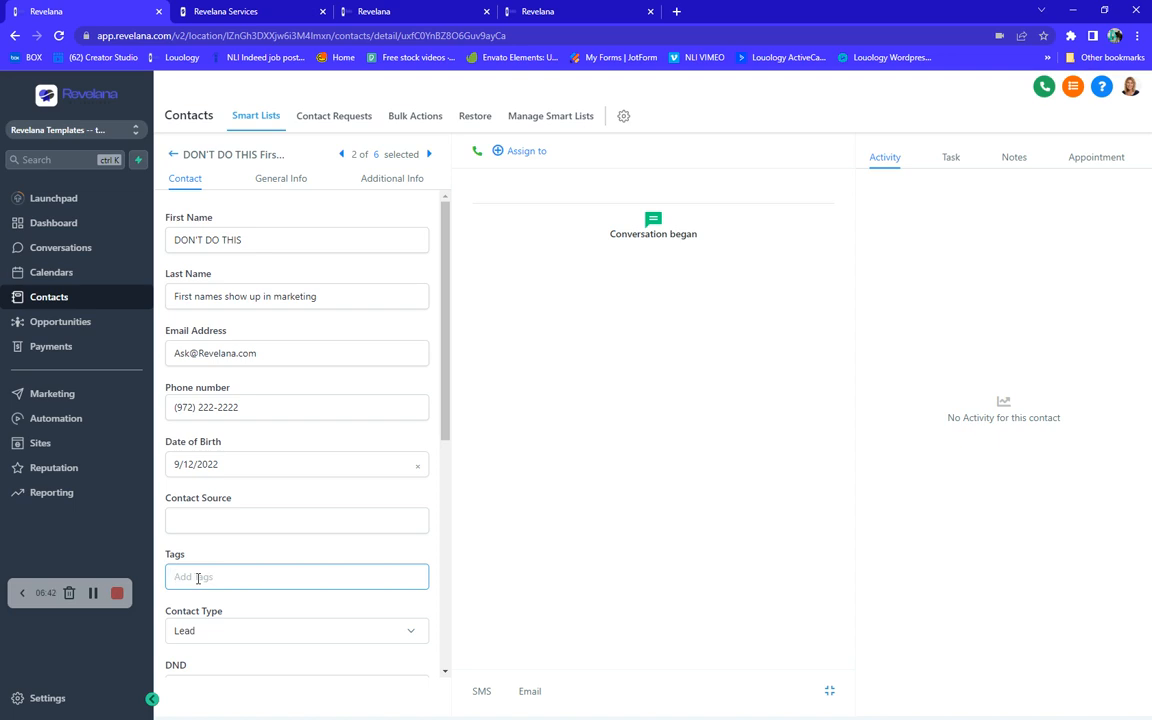
type("c")
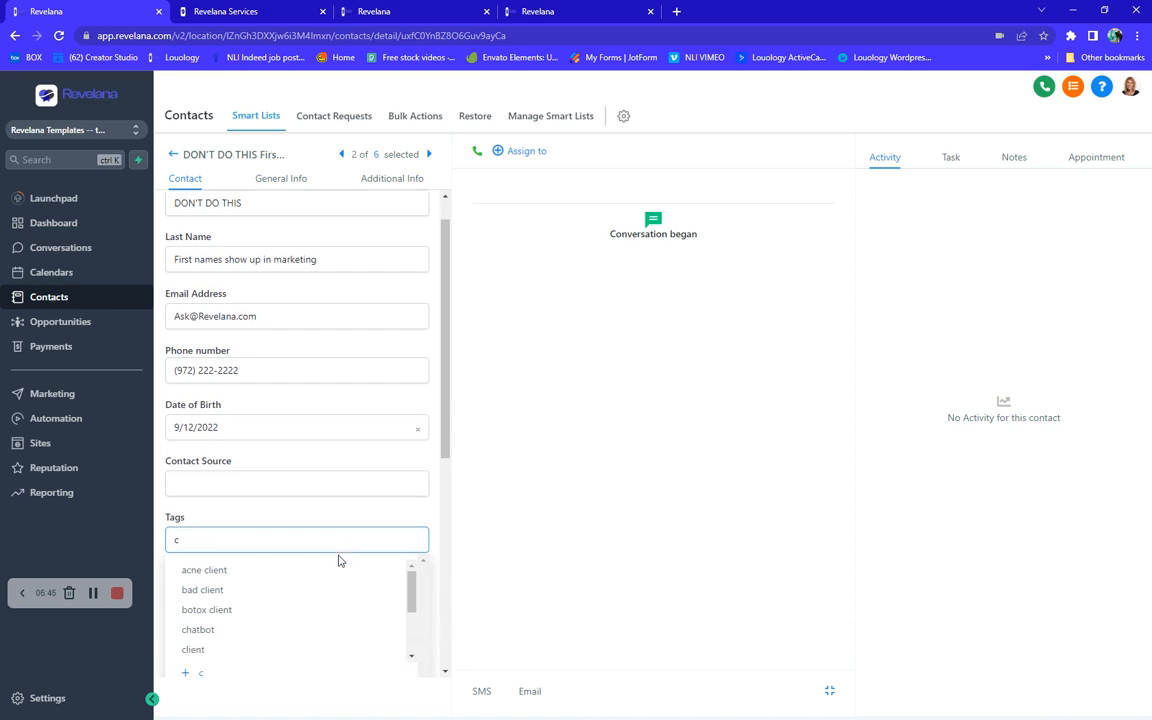
scroll(337, 558, "down", 3)
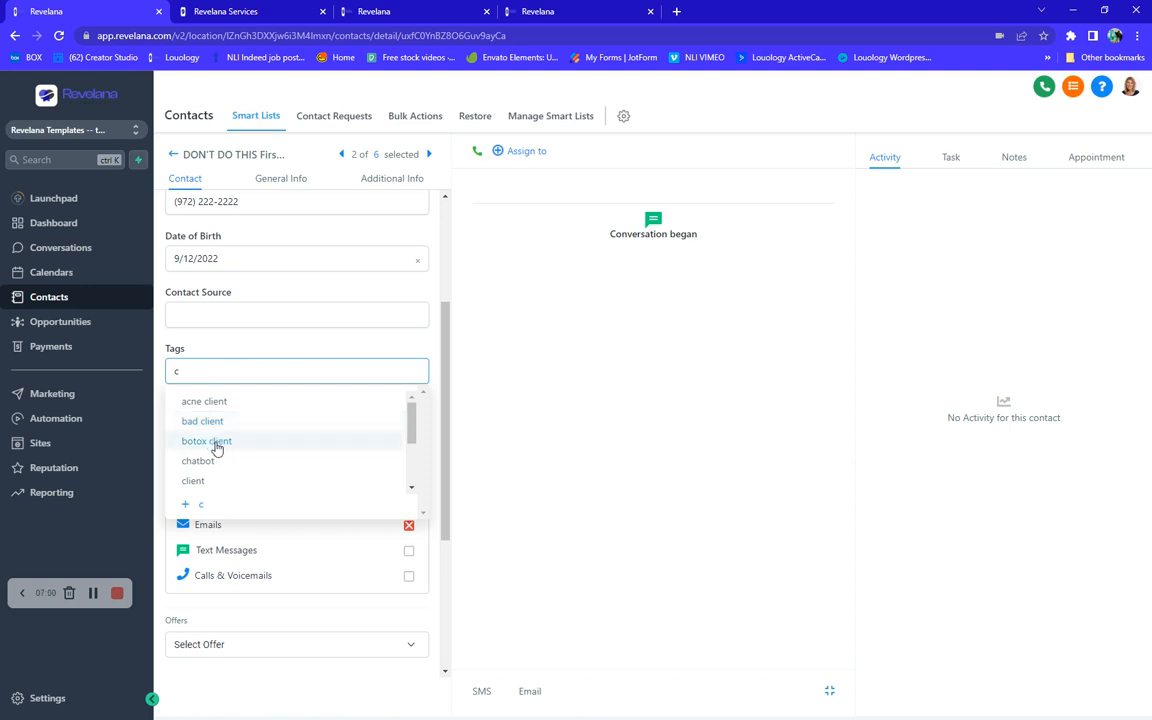
scroll(218, 445, "down", 5)
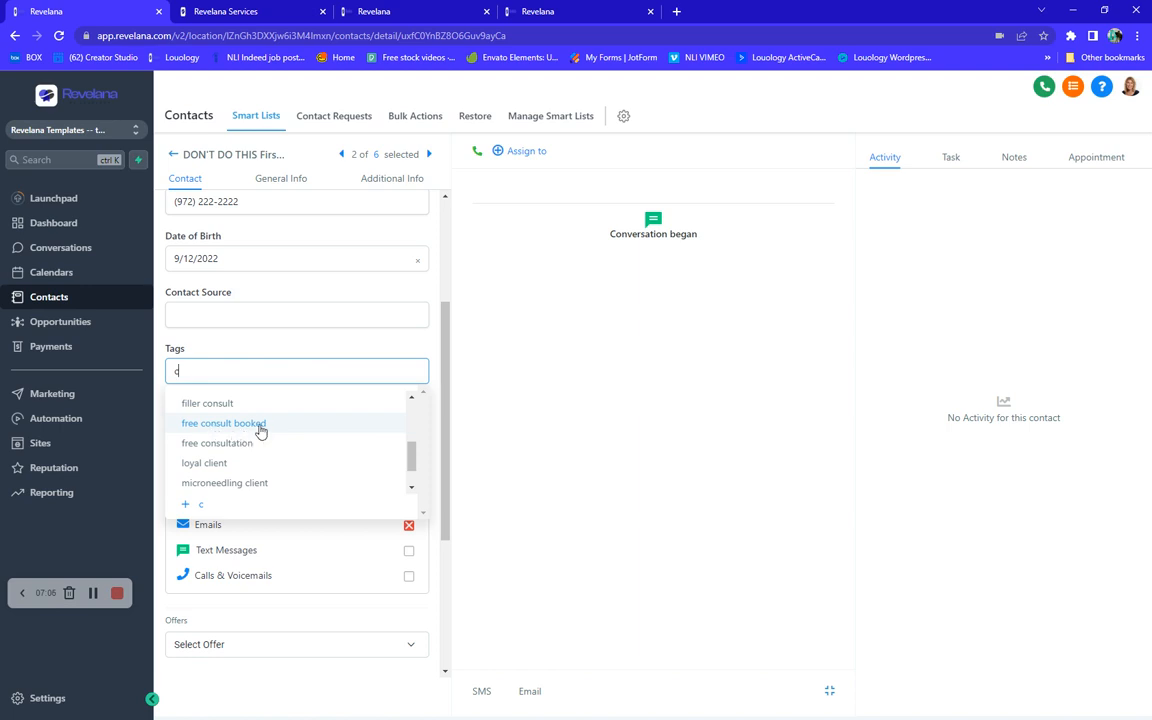
scroll(265, 431, "down", 2)
scroll(245, 443, "down", 1)
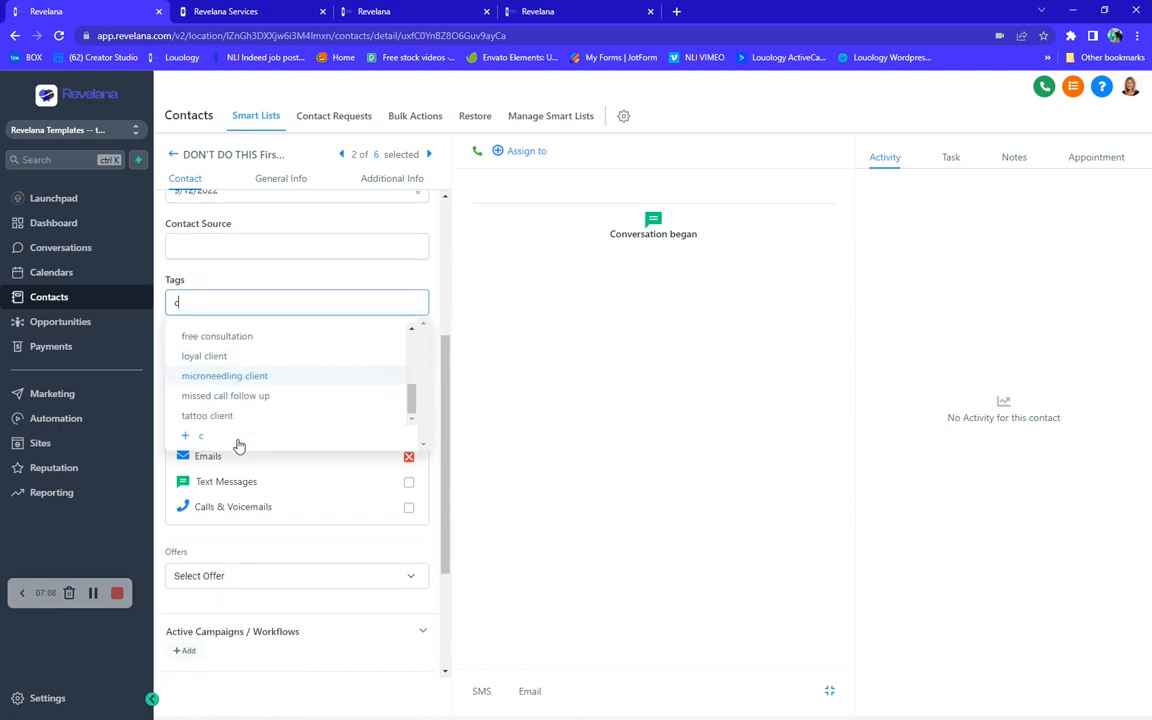
scroll(231, 378, "up", 4)
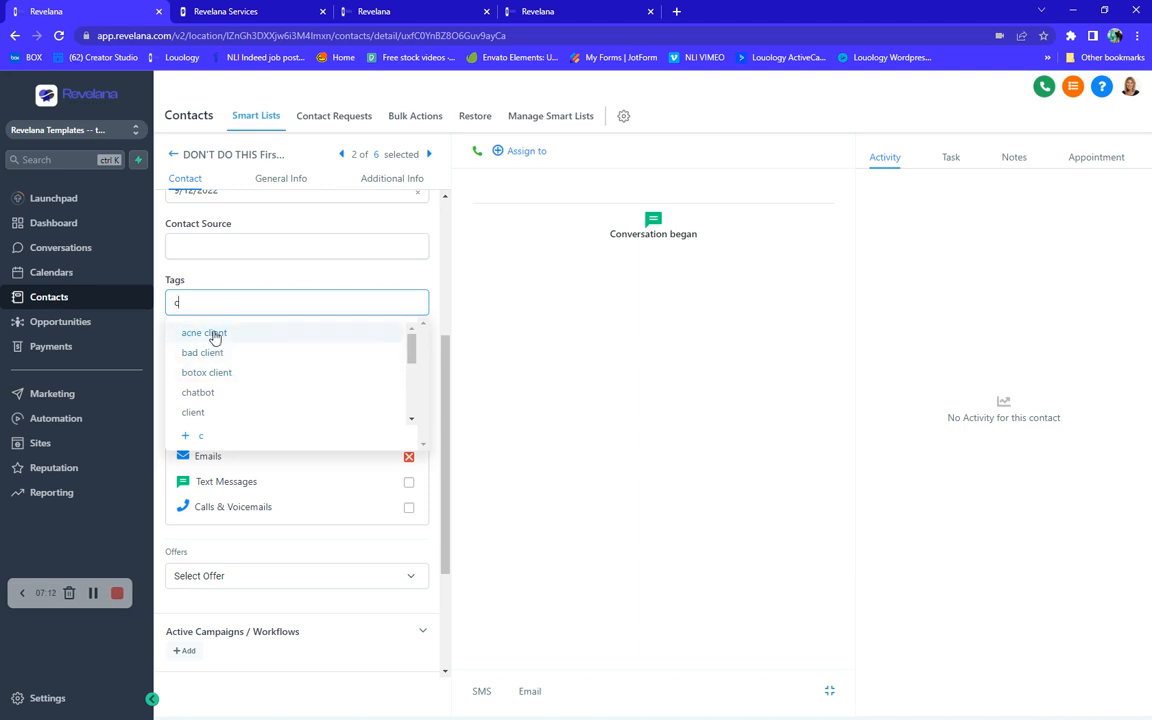
left_click(213, 337)
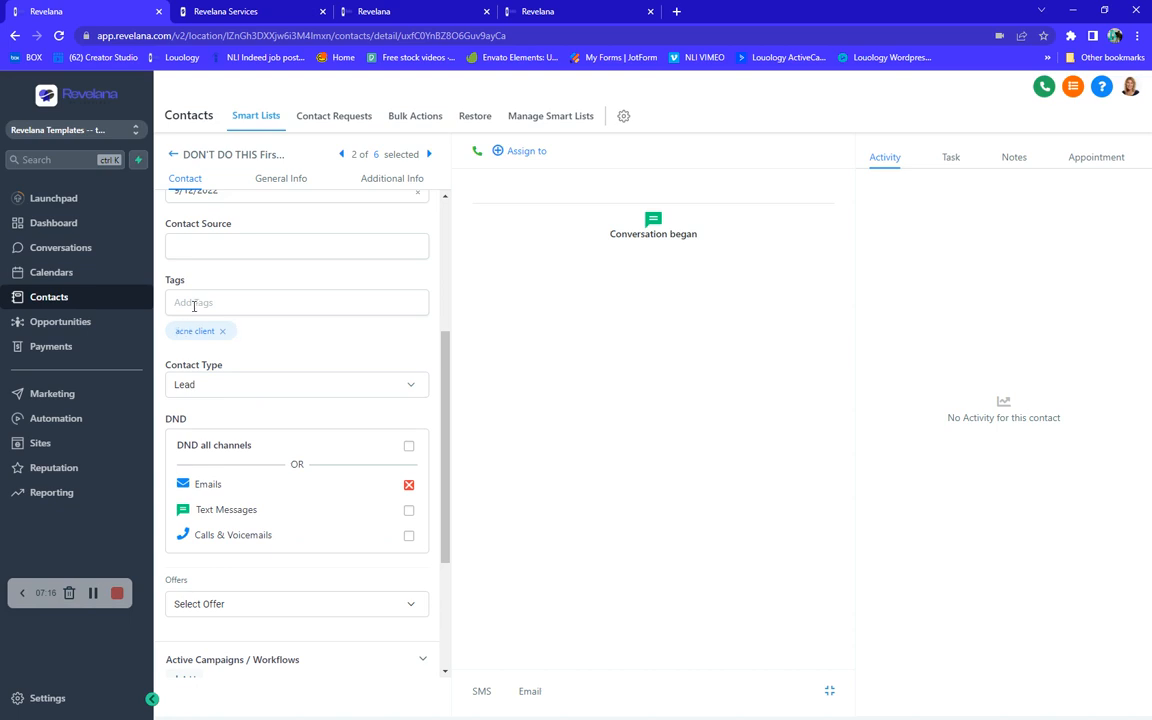
- Create and add a new tag named photofacial to the contact
left_click(196, 304)
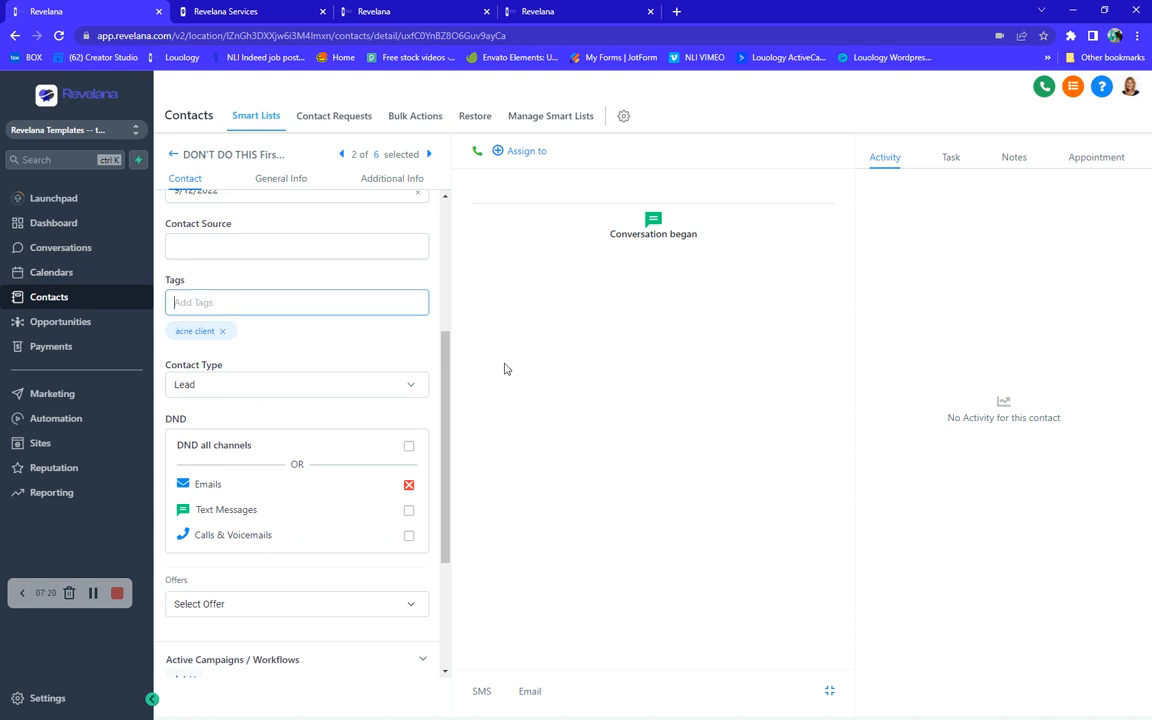
type("photot")
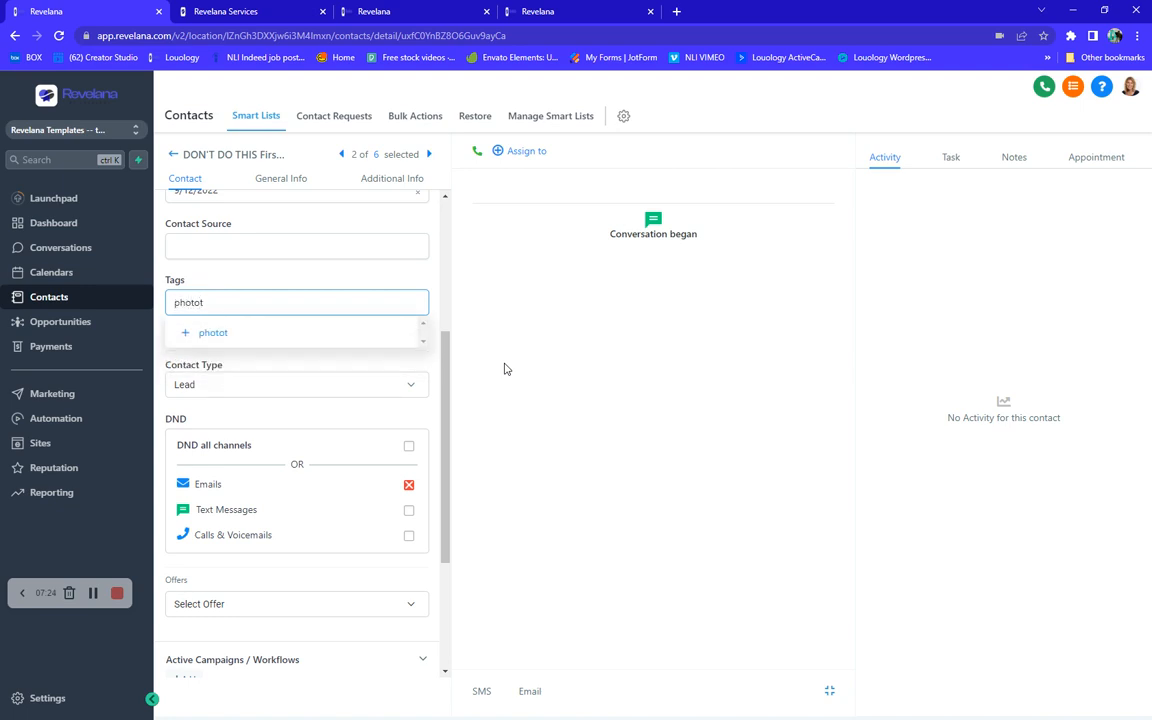
key("BackSpace")
type("facial")
left_click(208, 339)
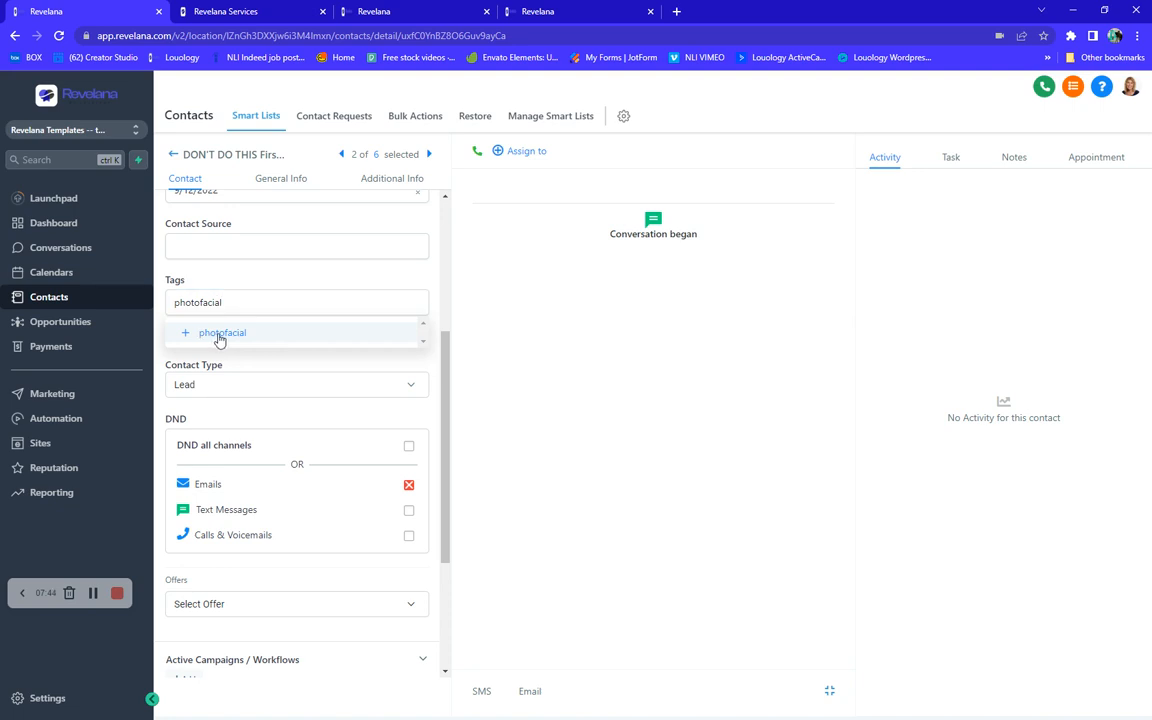
left_click(219, 340)
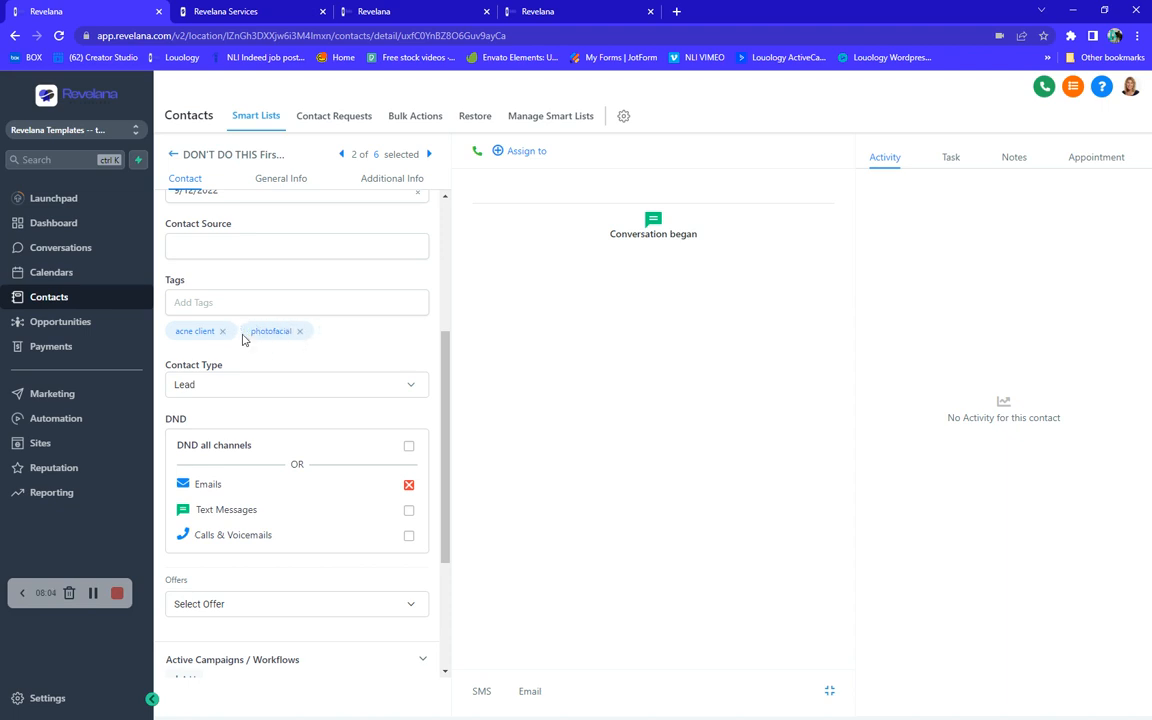
- Search the tag suggestions for "c" and add the existing botox client tag to the contact
left_click(196, 300)
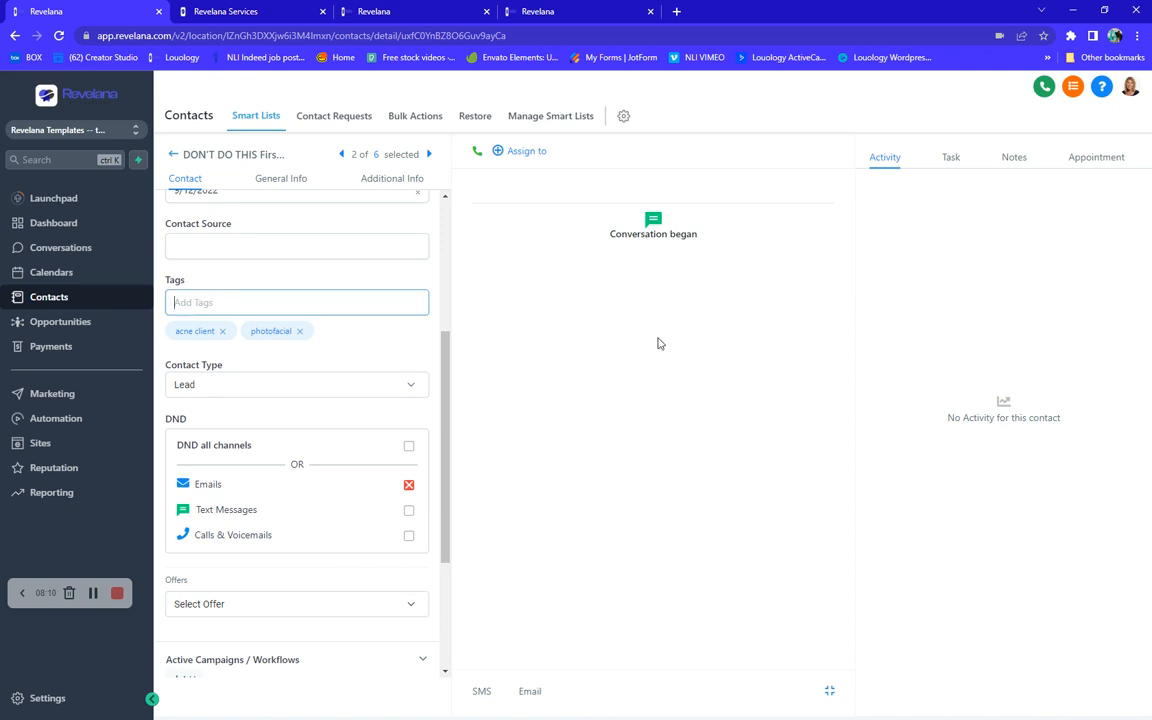
type("c")
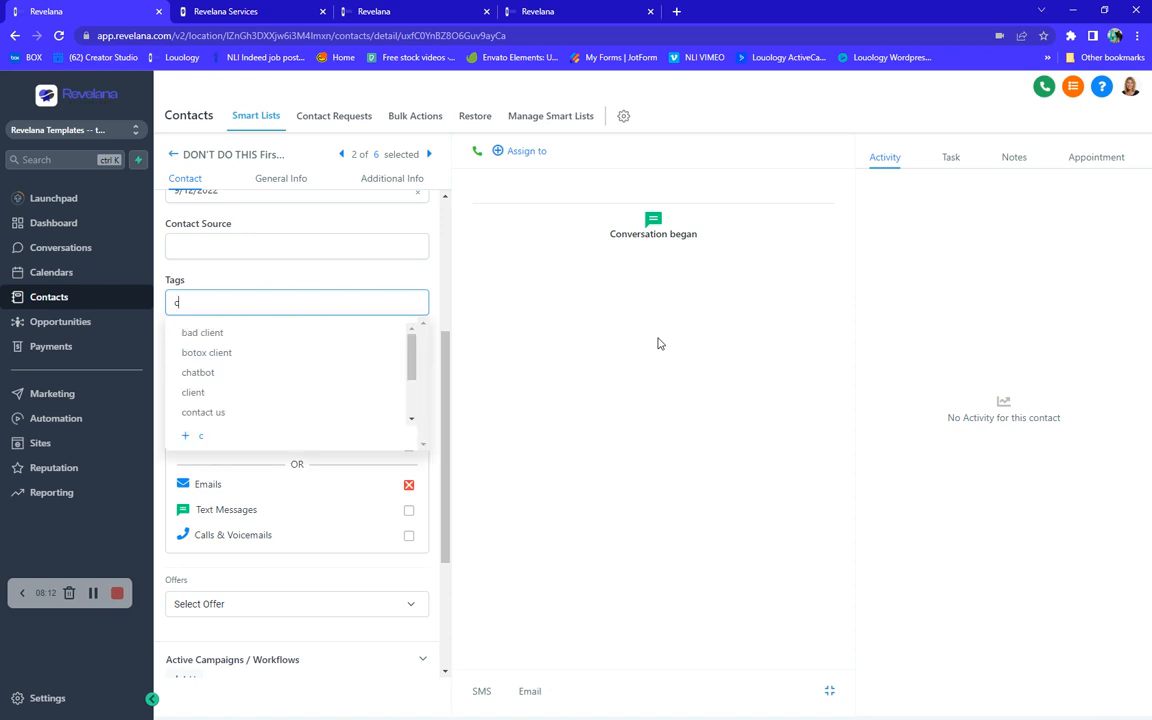
scroll(244, 375, "down", 1)
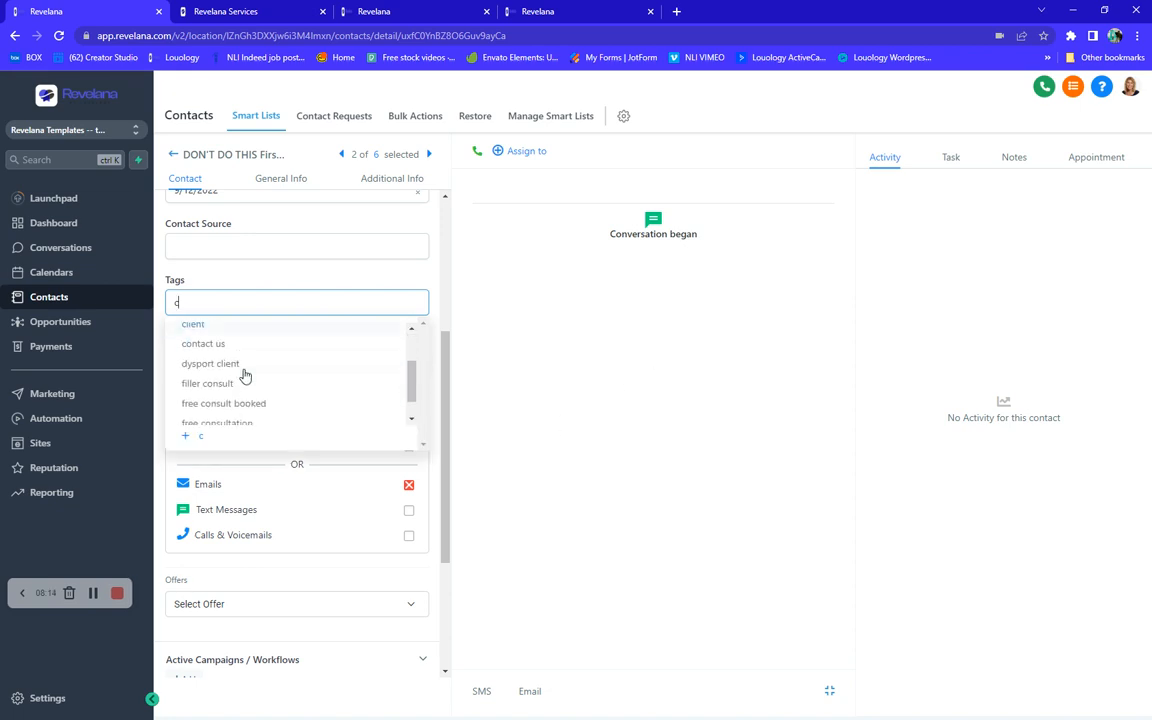
scroll(244, 375, "down", 3)
scroll(244, 375, "down", 1)
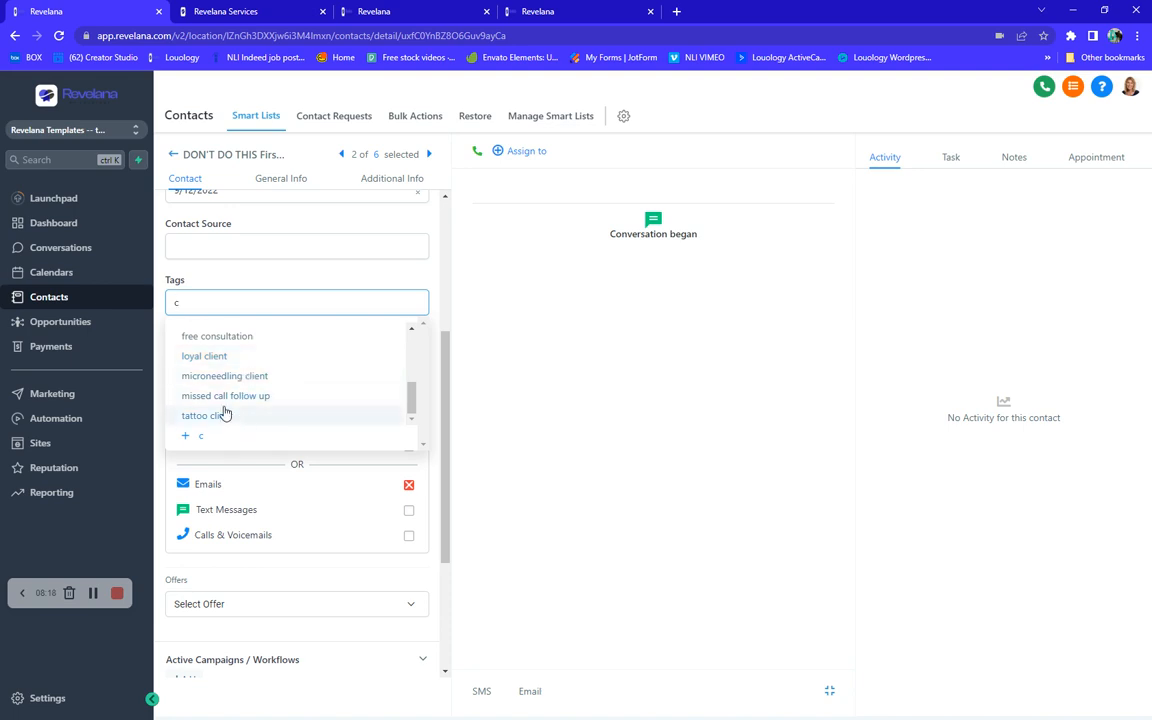
scroll(226, 404, "up", 1)
scroll(226, 410, "up", 3)
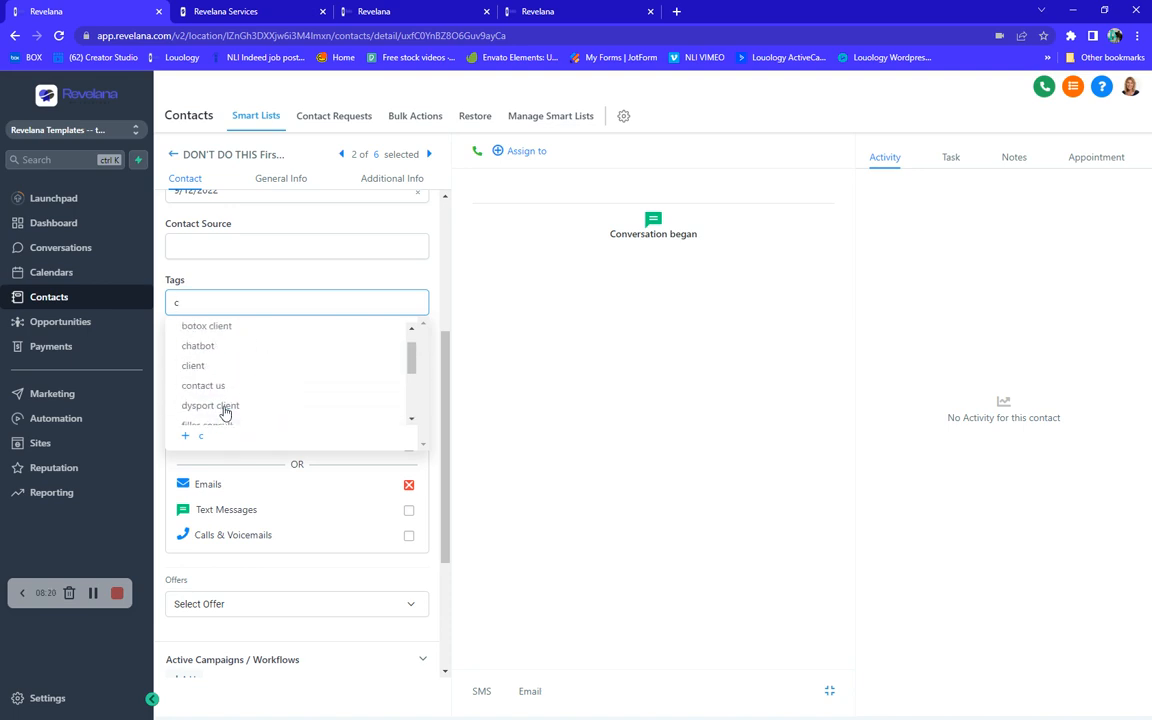
scroll(240, 374, "up", 1)
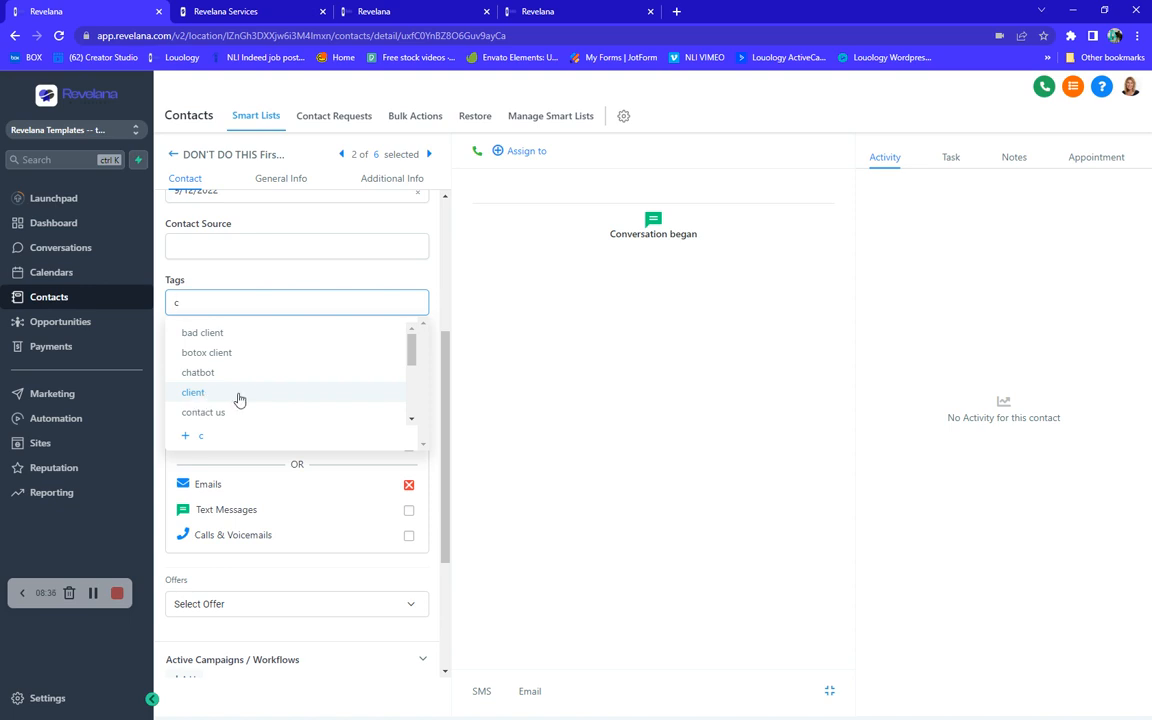
scroll(247, 375, "down", 5)
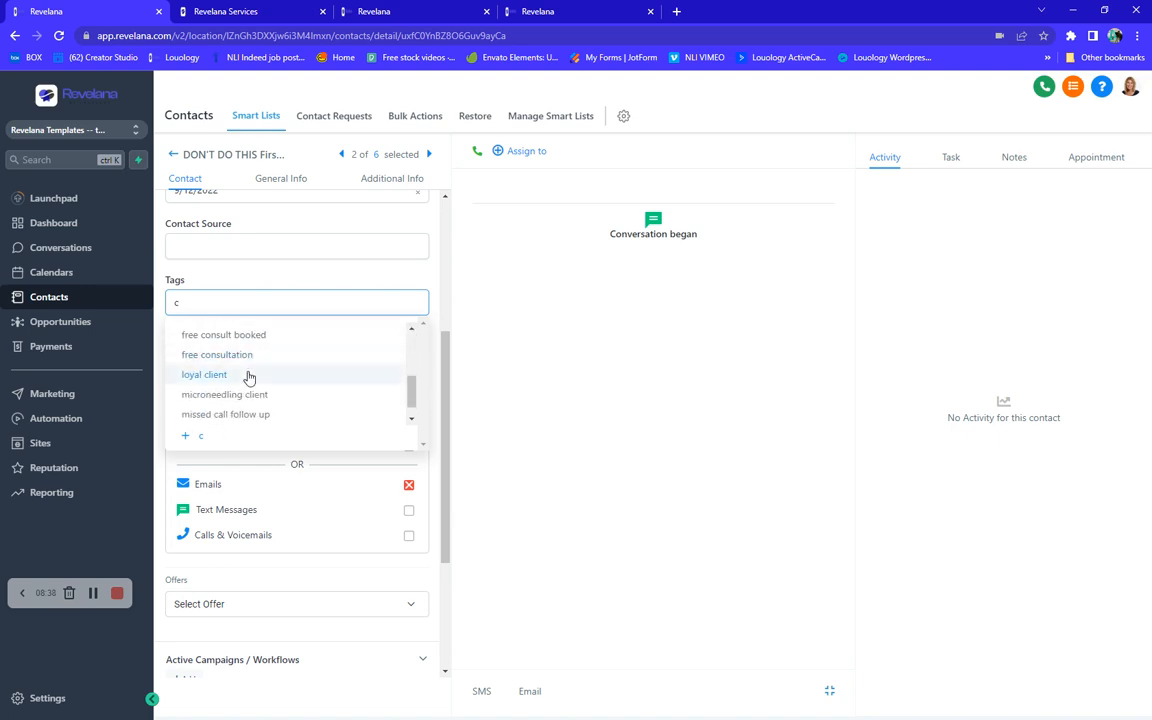
scroll(249, 378, "up", 6)
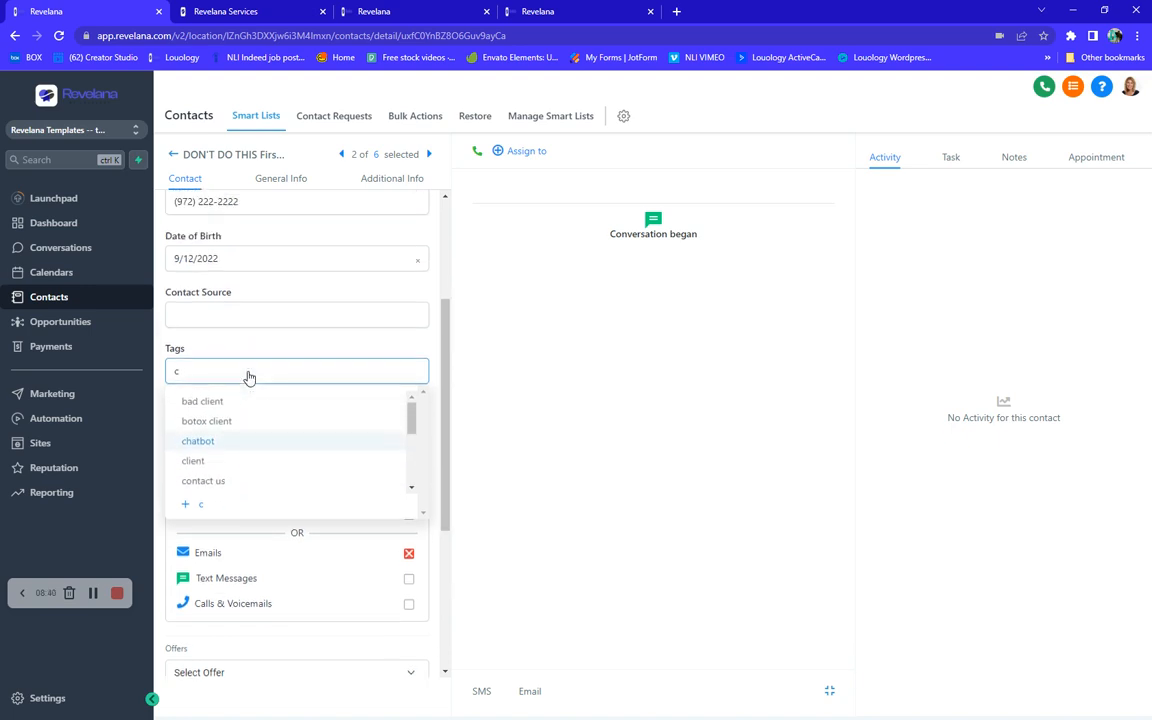
left_click(203, 424)
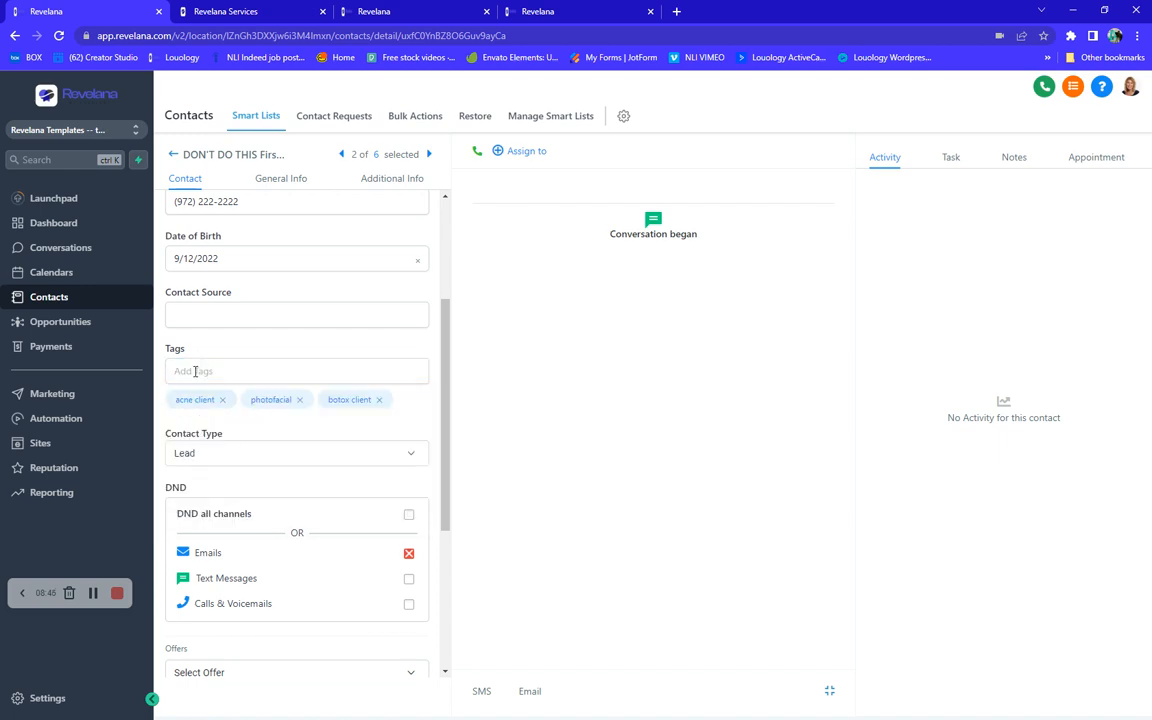
- Save the contact's updated tags and details
scroll(269, 423, "up", 3)
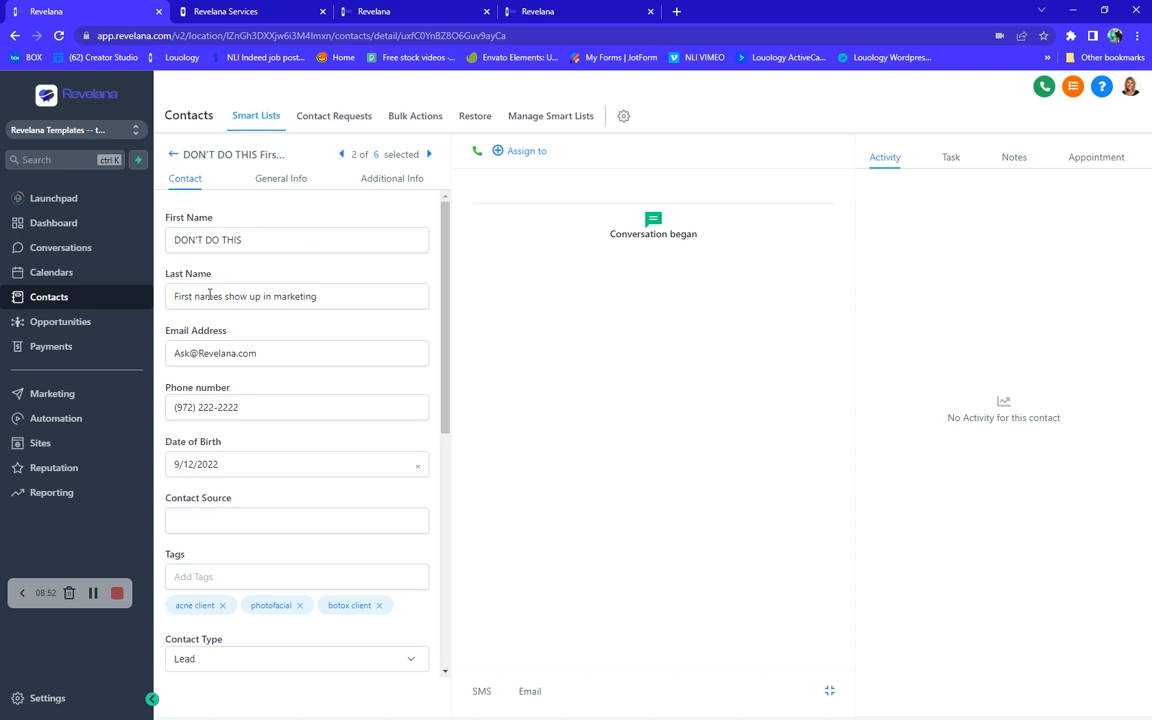
scroll(278, 334, "down", 5)
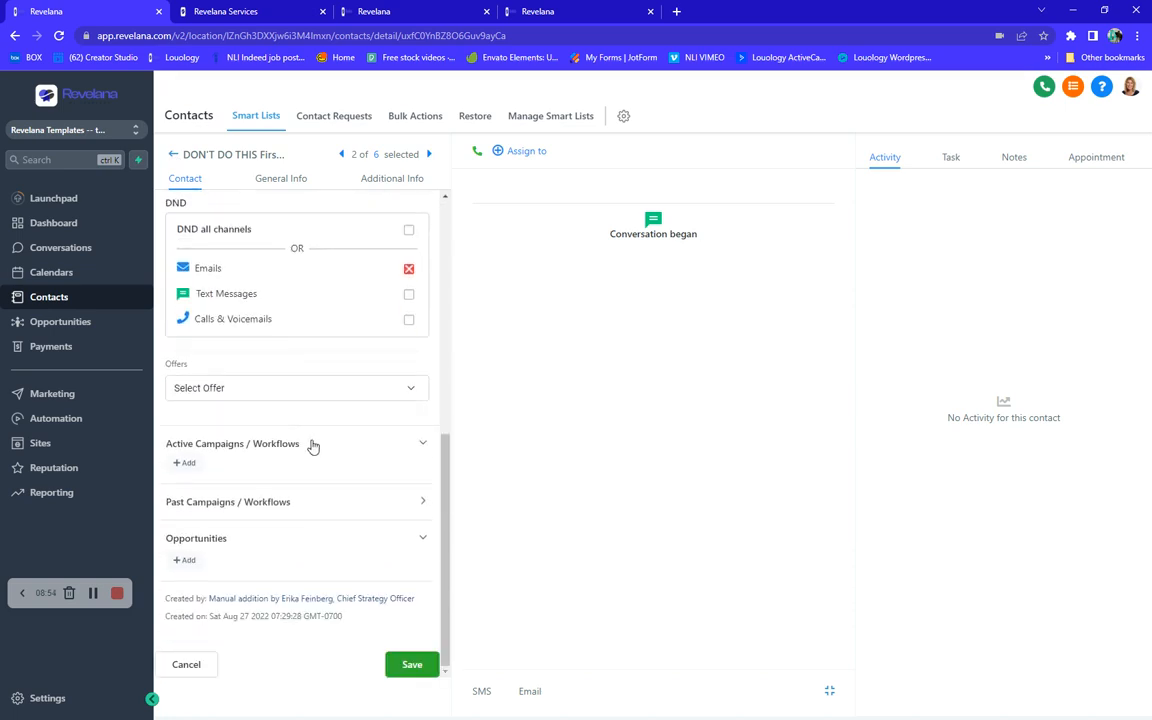
left_click(412, 666)
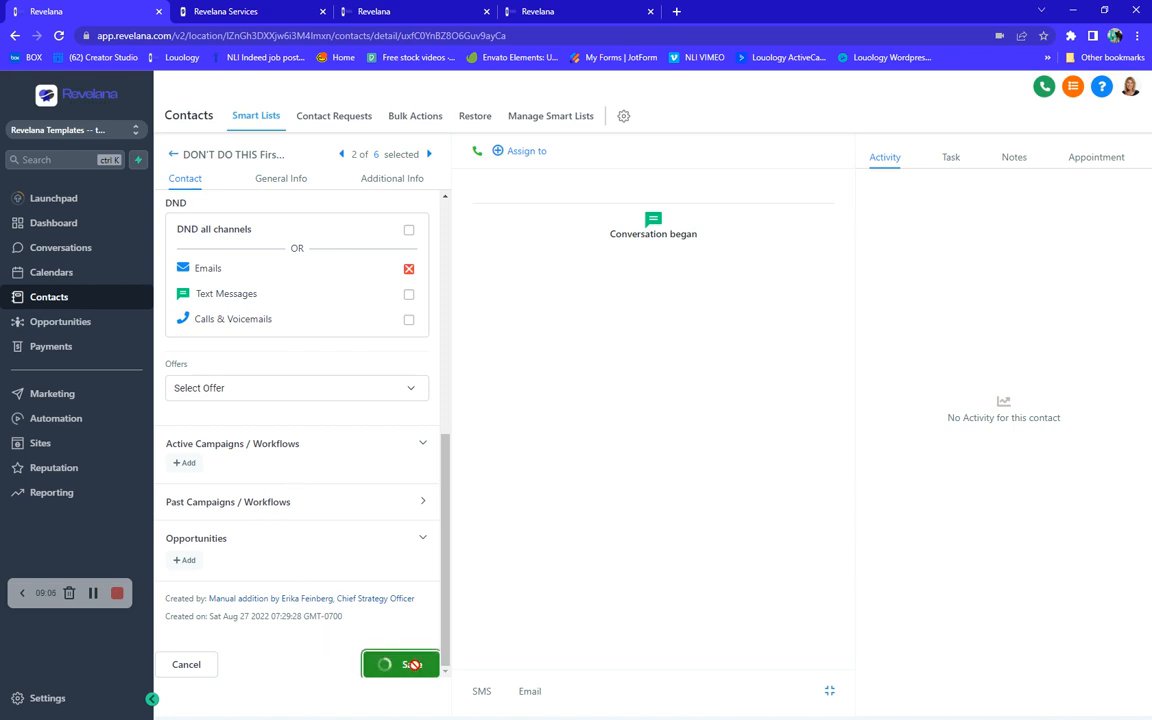
scroll(350, 600, "up", 10)
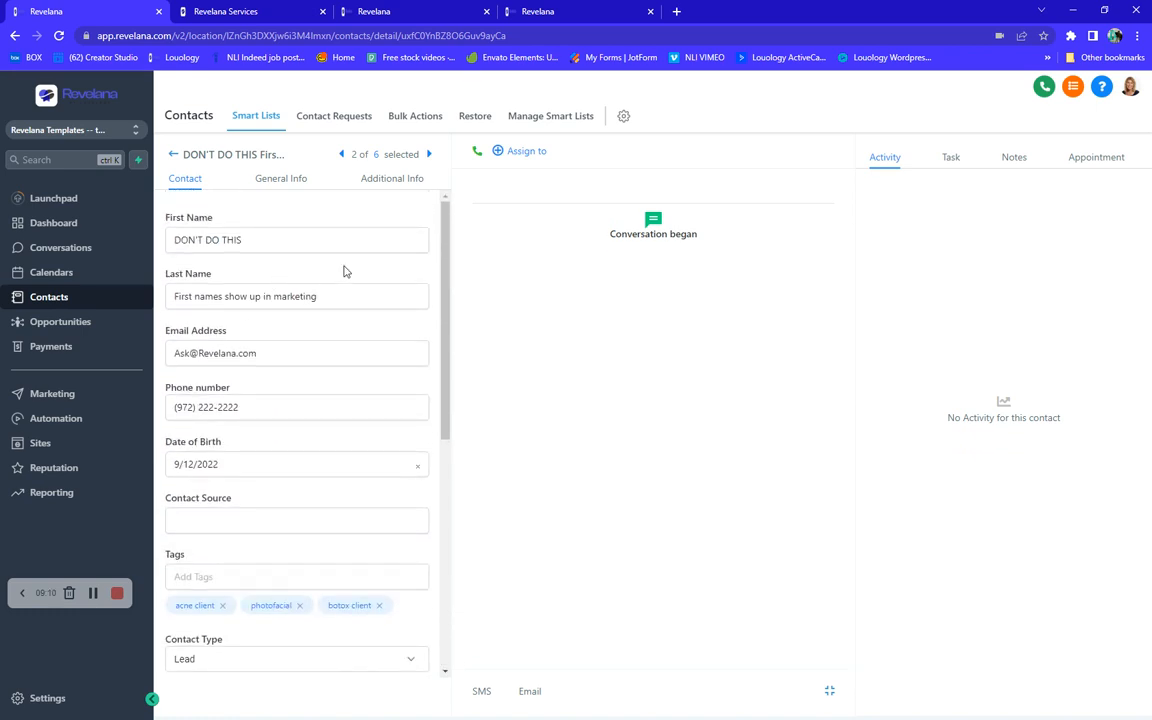
scroll(342, 334, "down", 10)
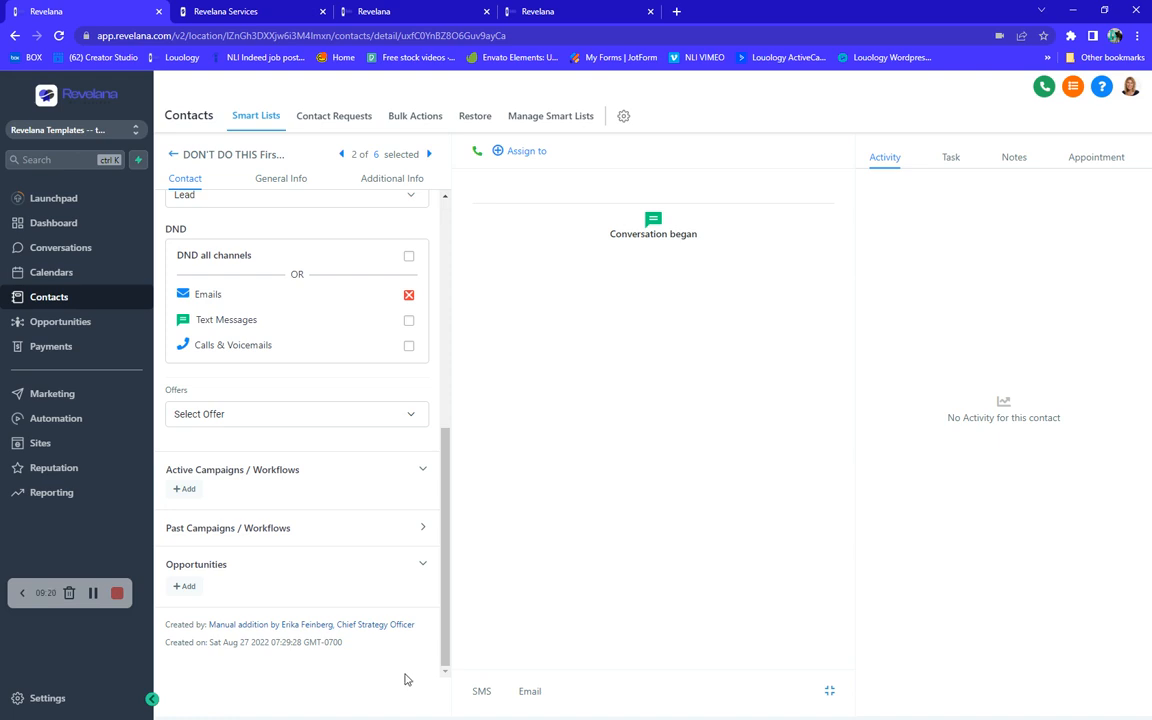
scroll(405, 679, "up", 10)
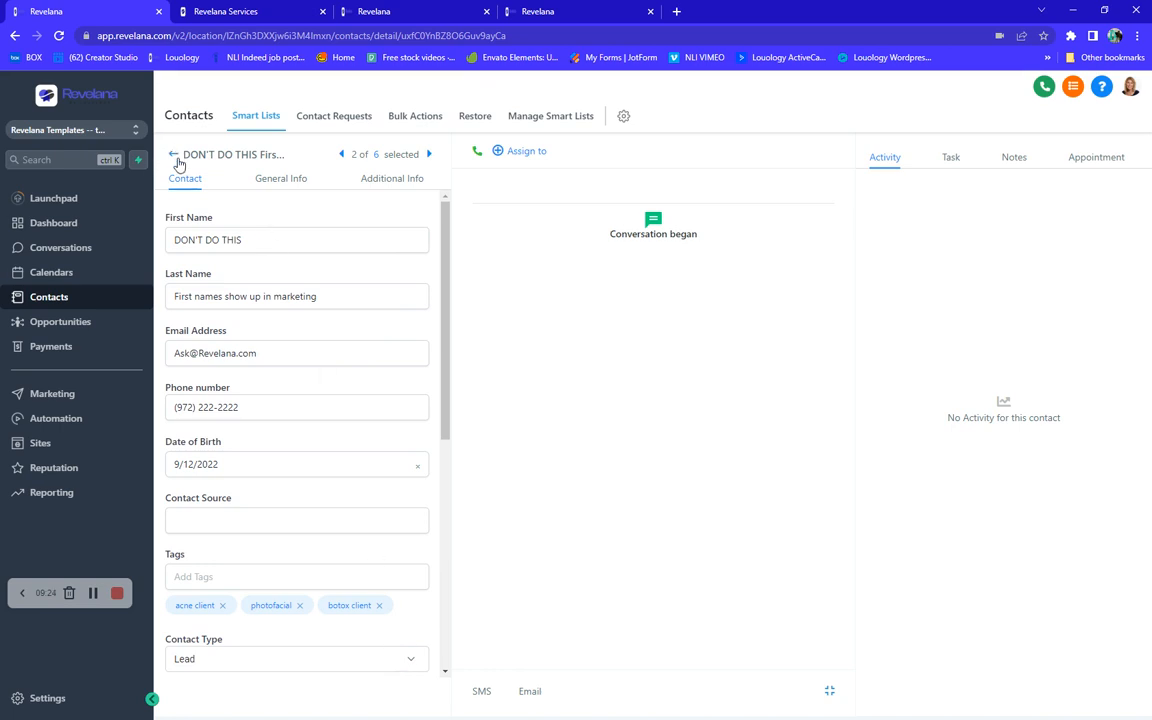
- Replace the contact's first name with a new first name and save the record
triple_click(263, 240)
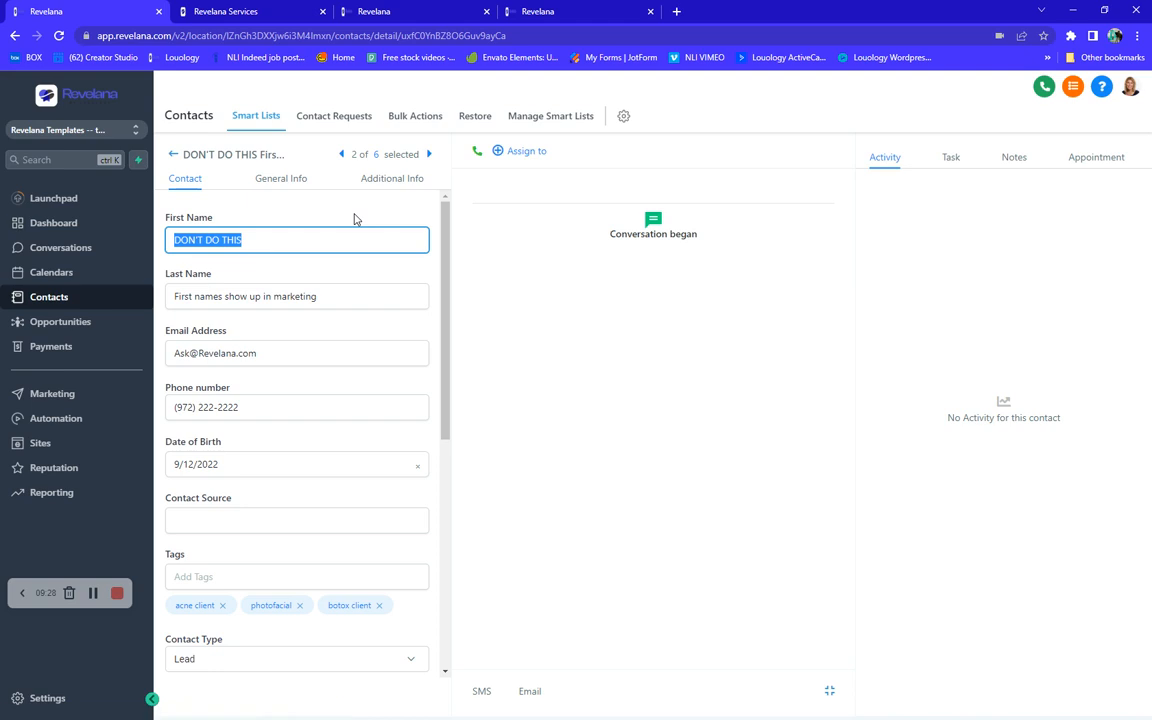
type("Jill")
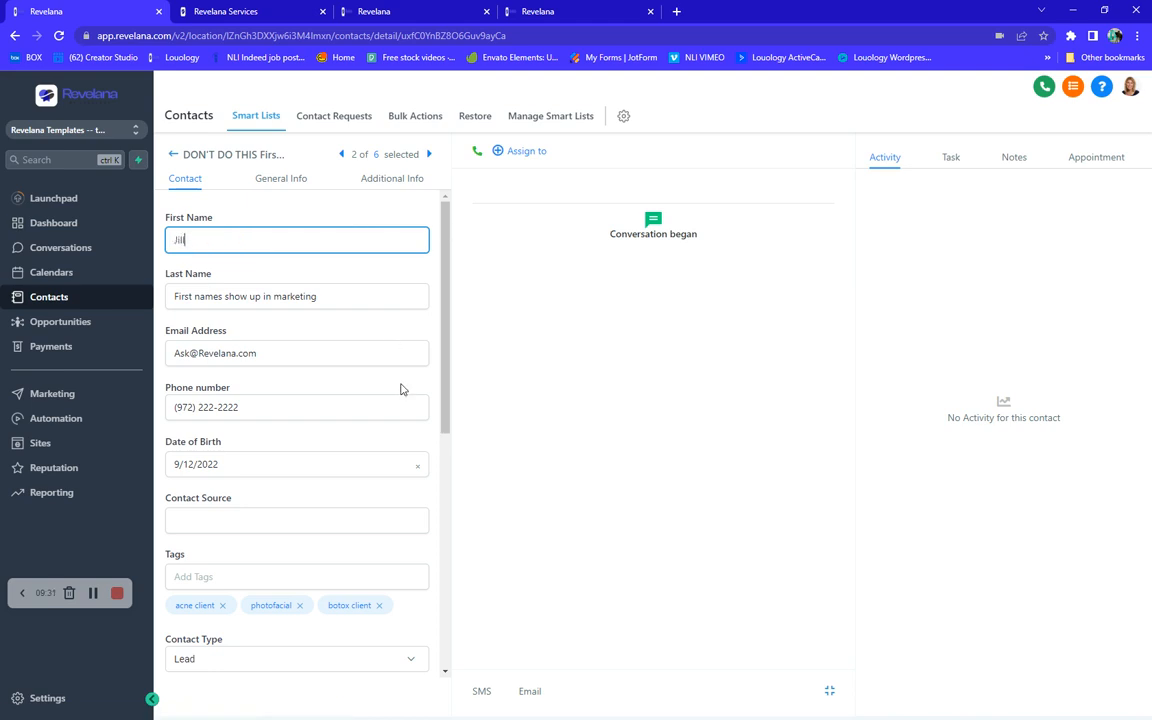
scroll(357, 465, "down", 10)
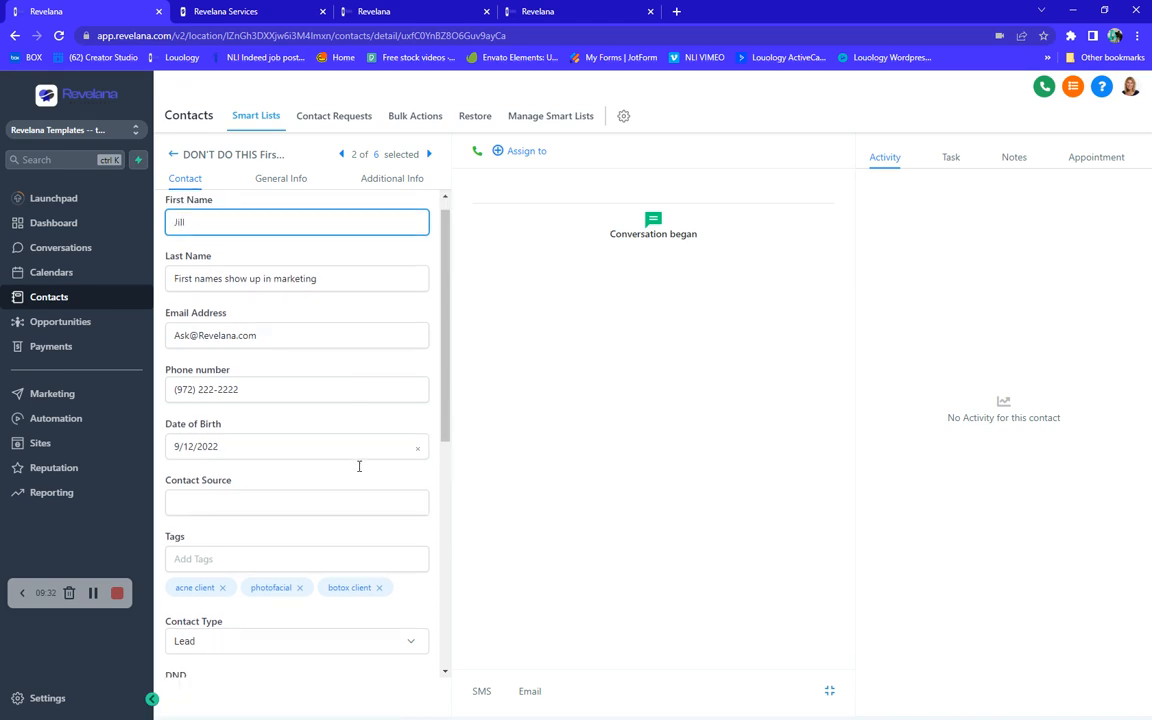
left_click(410, 664)
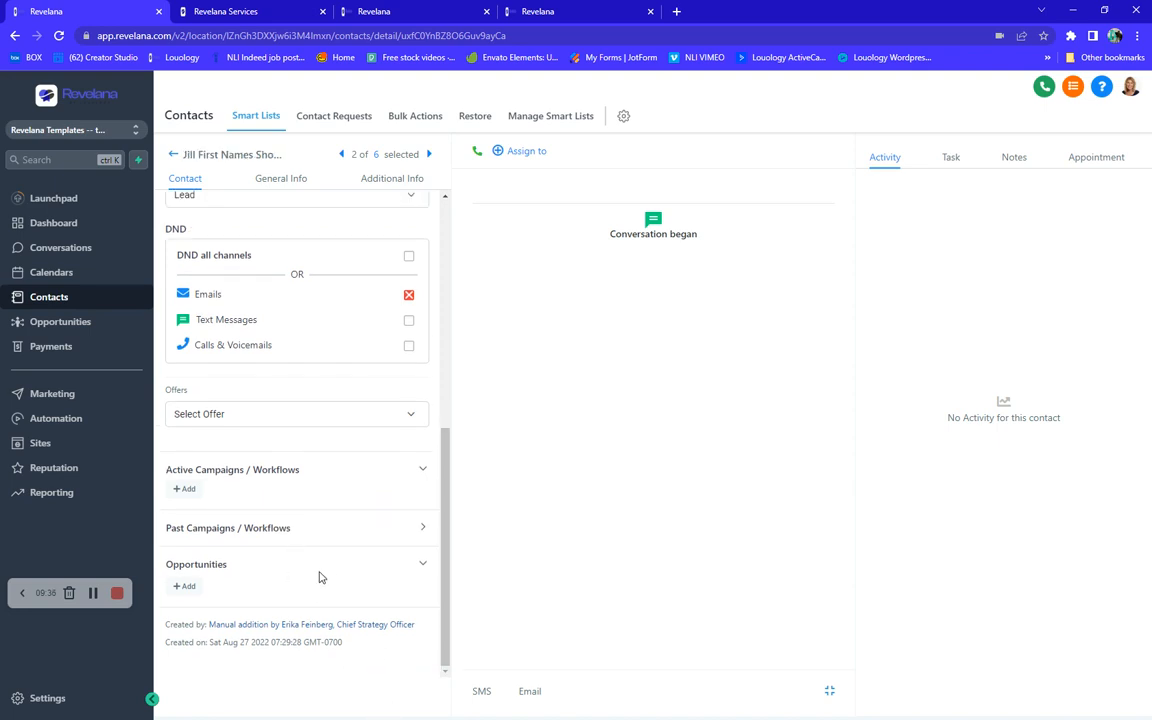
- Return to the contact list and open the fifth contact's record
scroll(247, 517, "up", 10)
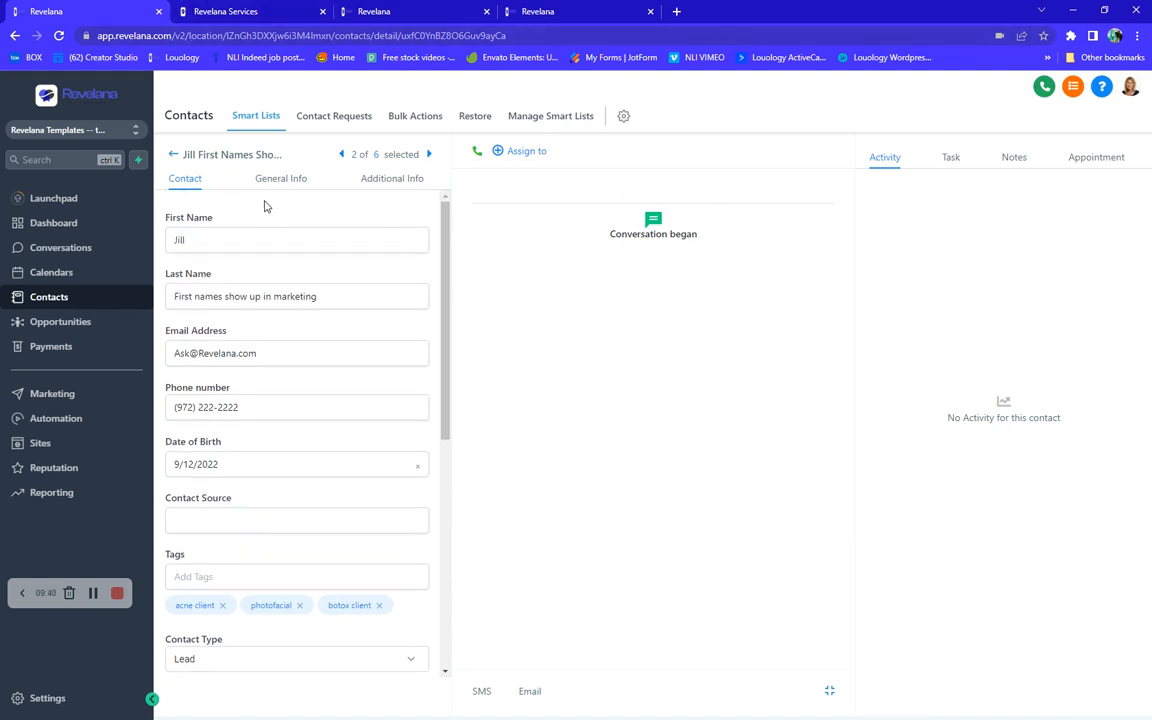
left_click(174, 156)
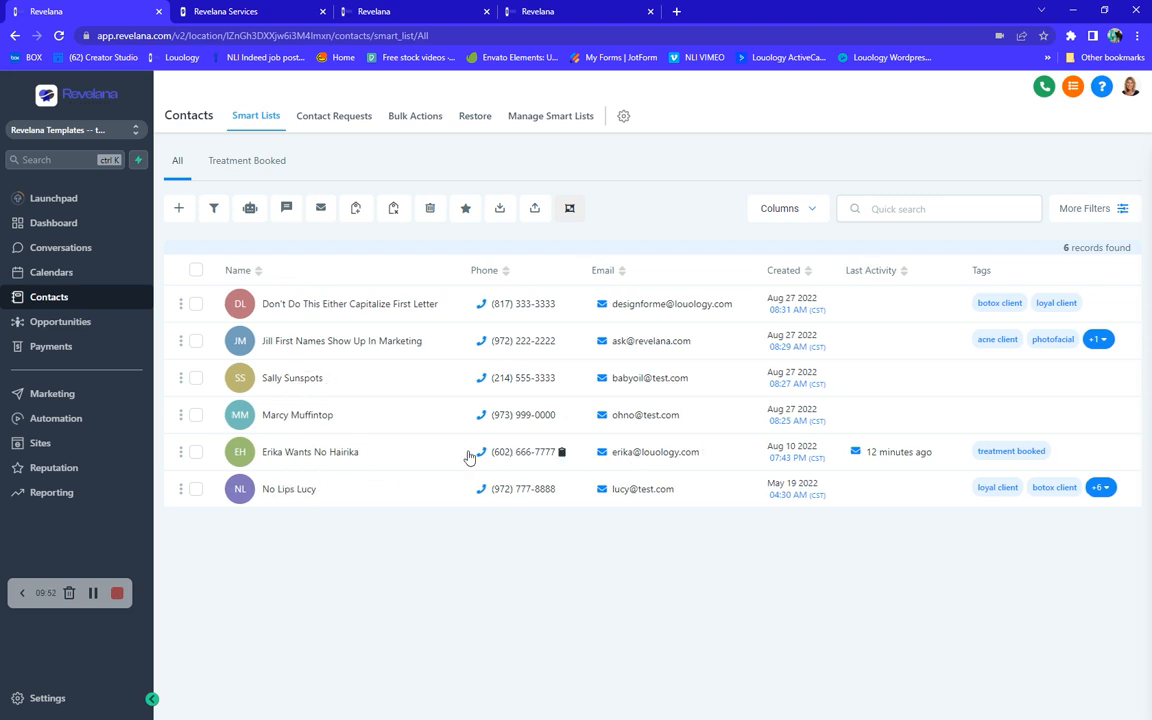
left_click(303, 453)
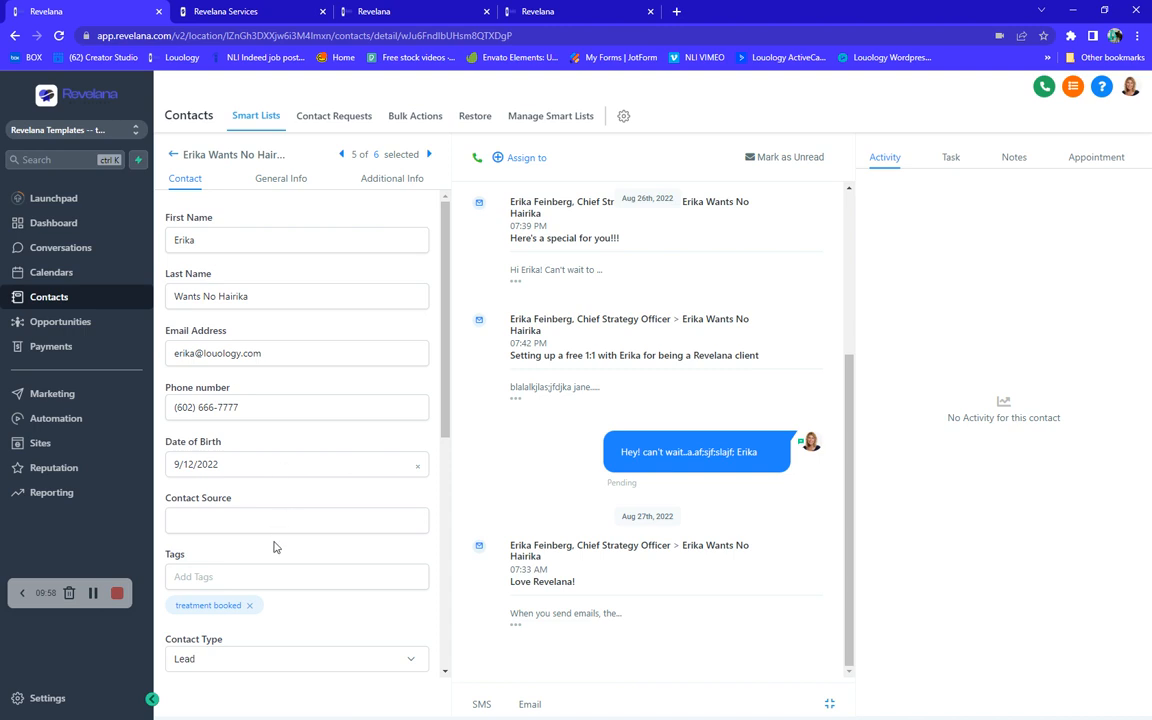
- Turn off the Emails Do Not Disturb option for this contact and save the record
scroll(265, 578, "down", 3)
scroll(265, 578, "up", 3)
scroll(300, 638, "down", 5)
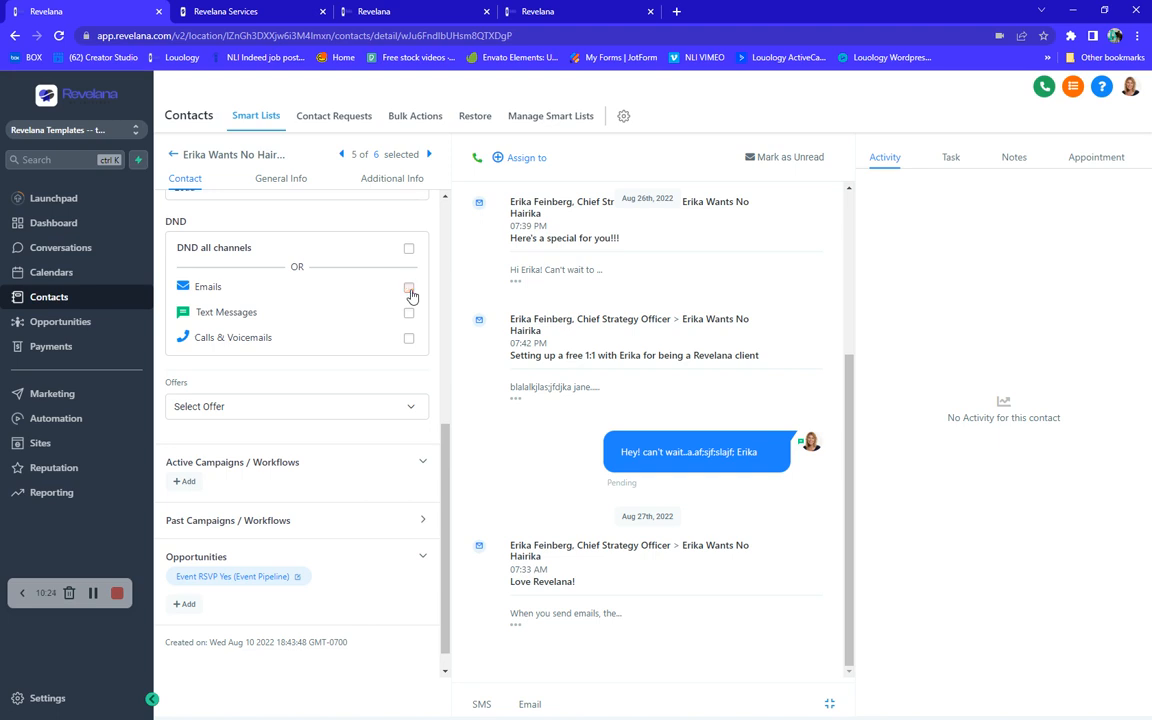
scroll(351, 370, "down", 1)
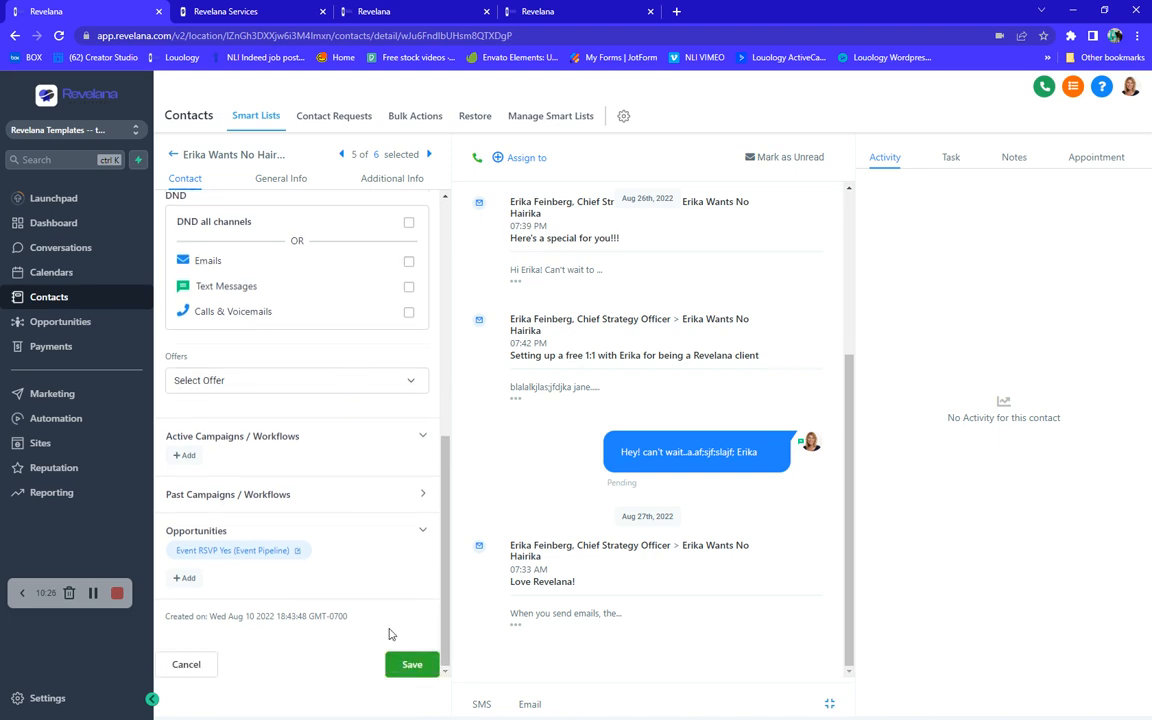
scroll(247, 292, "up", 2)
scroll(248, 298, "down", 2)
left_click(402, 662)
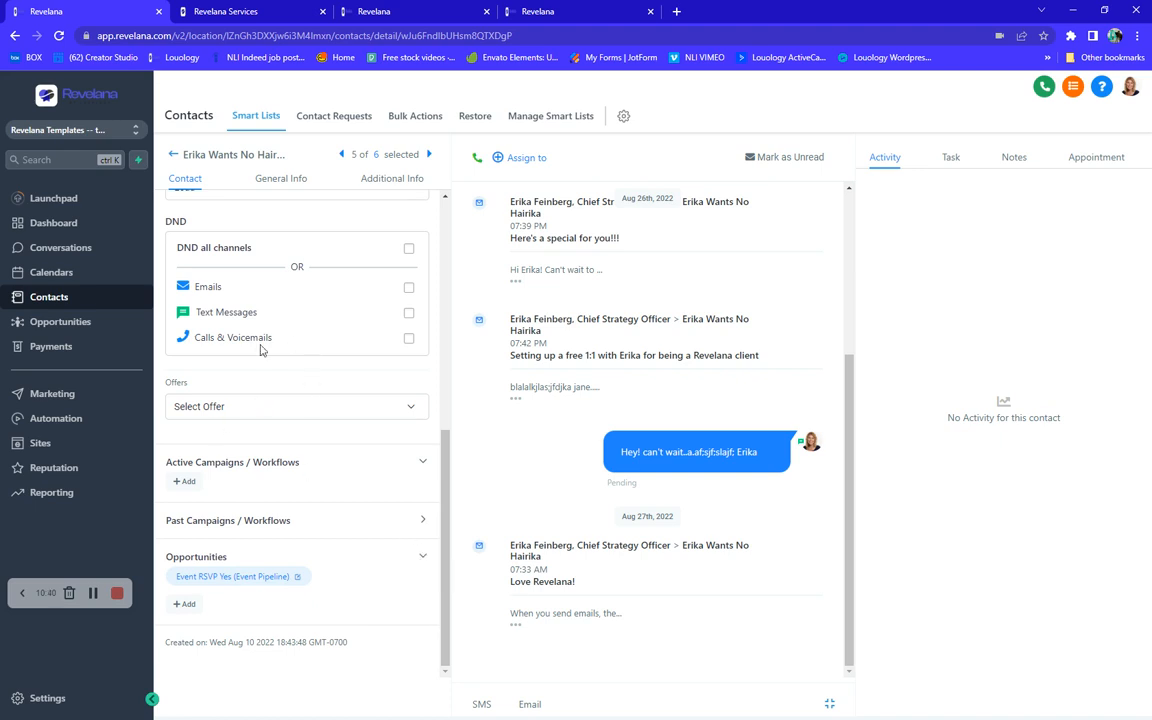
- Open the email composer and inspect its sender and recipient address fields
left_click(527, 705)
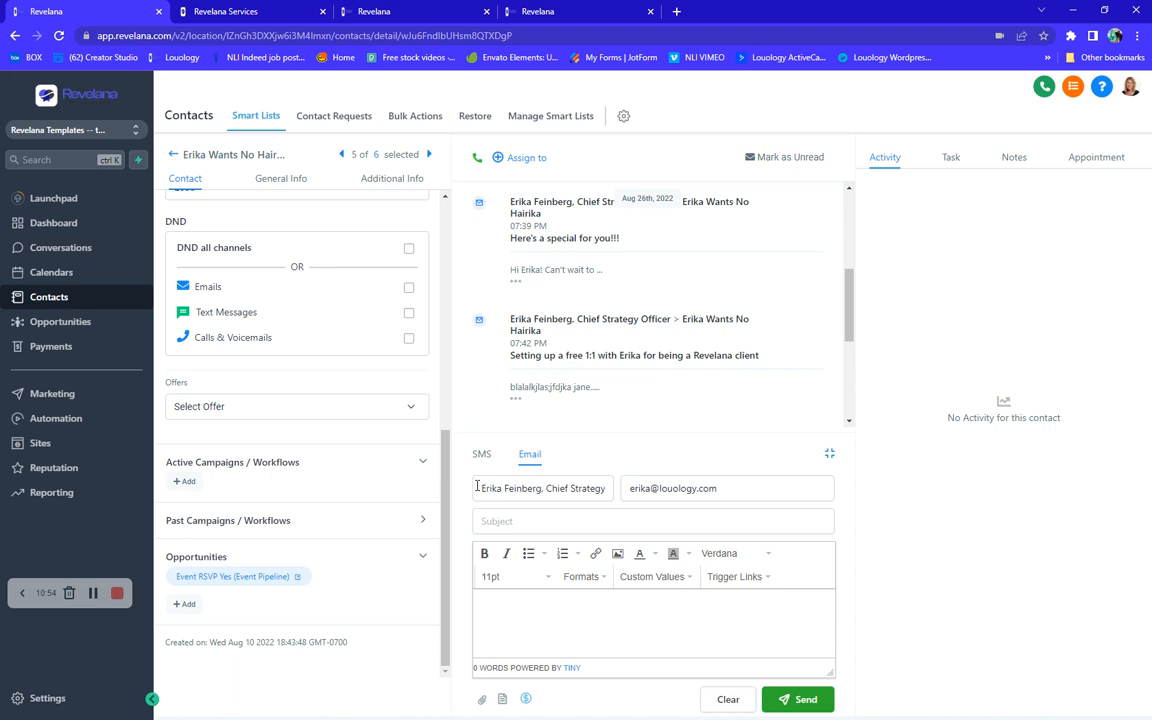
left_click_drag(477, 487, 608, 477)
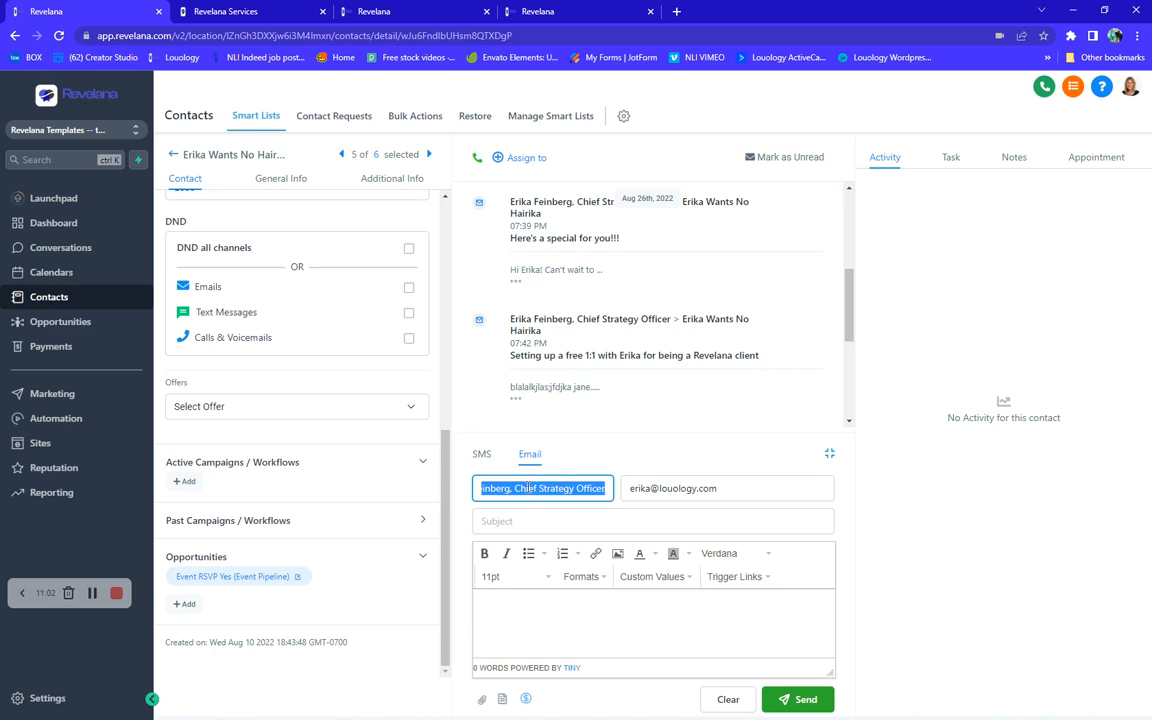
left_click_drag(630, 488, 734, 492)
left_click(734, 492)
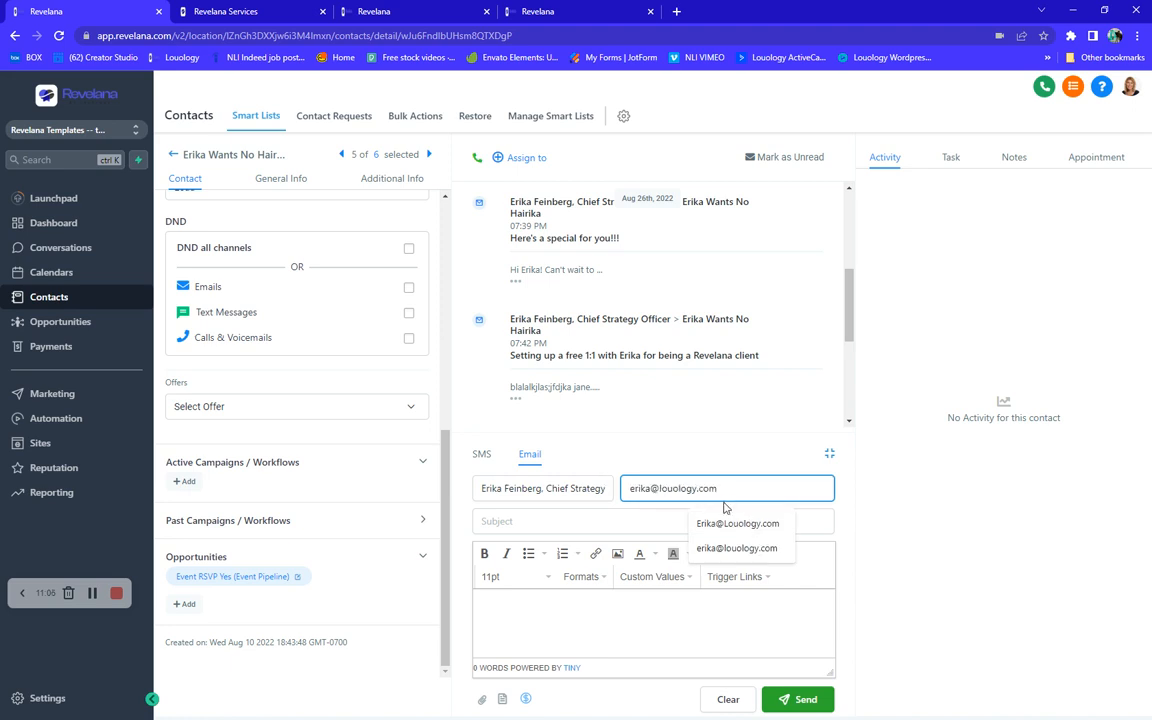
left_click(505, 609)
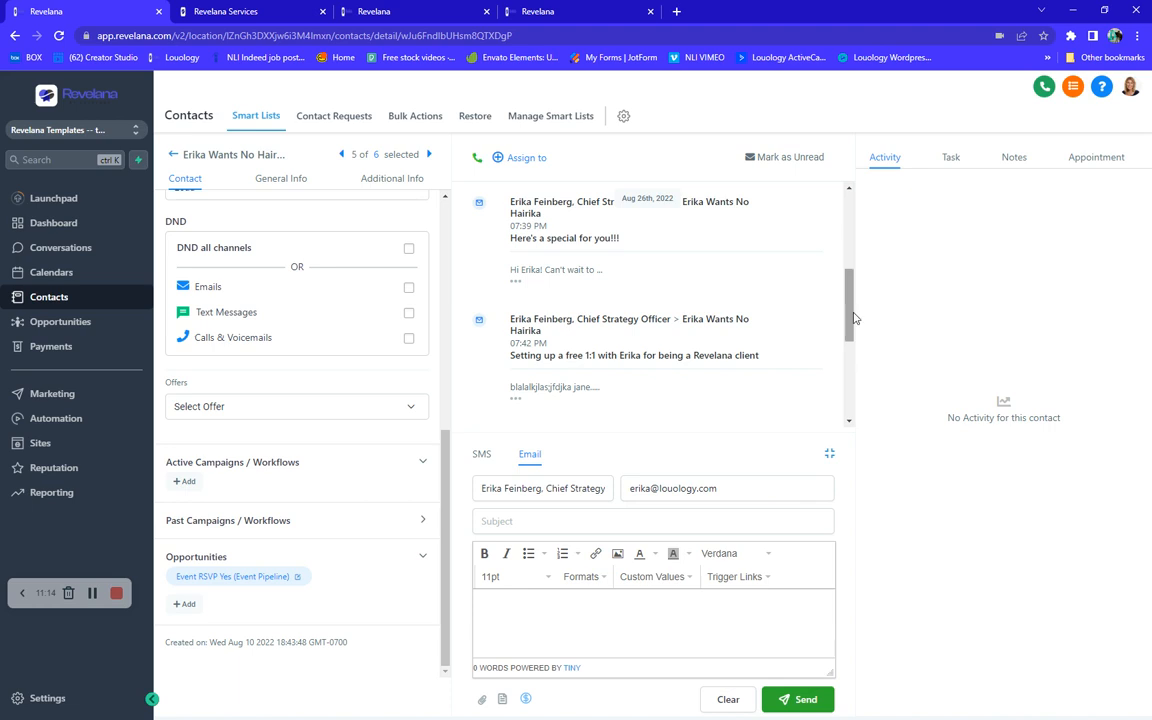
- Scroll through the contact's conversation history and expand an earlier email message to read it
left_click_drag(850, 318, 825, 239)
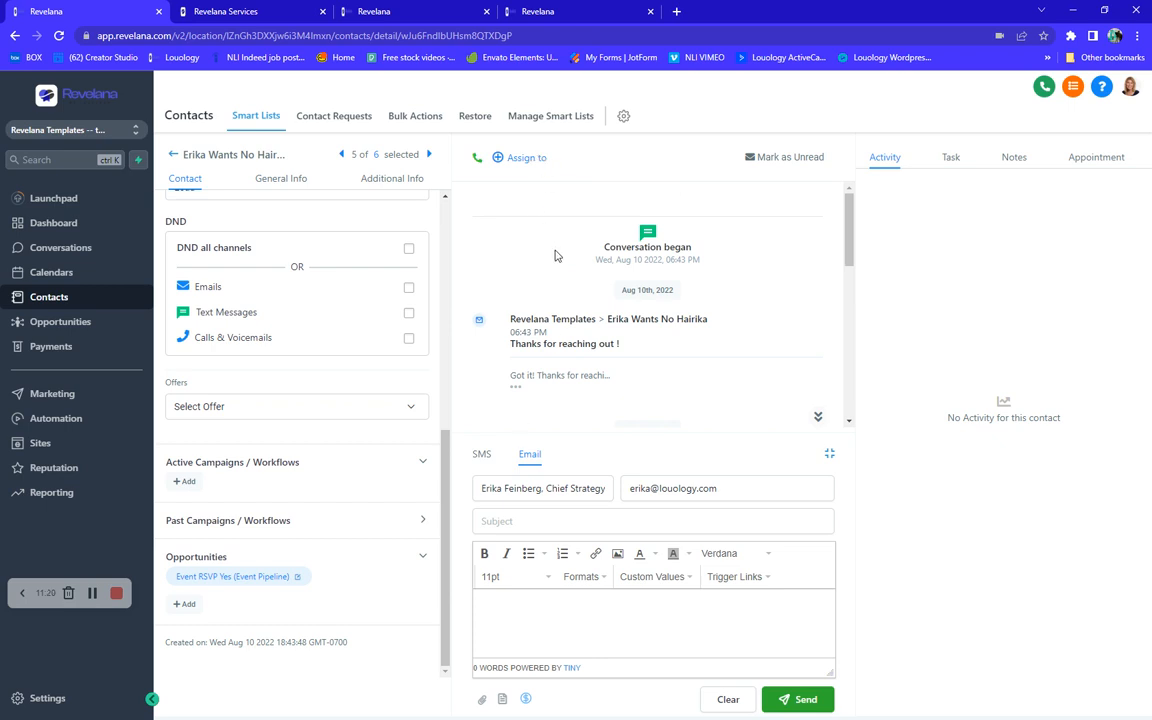
scroll(558, 272, "down", 1)
scroll(558, 272, "down", 5)
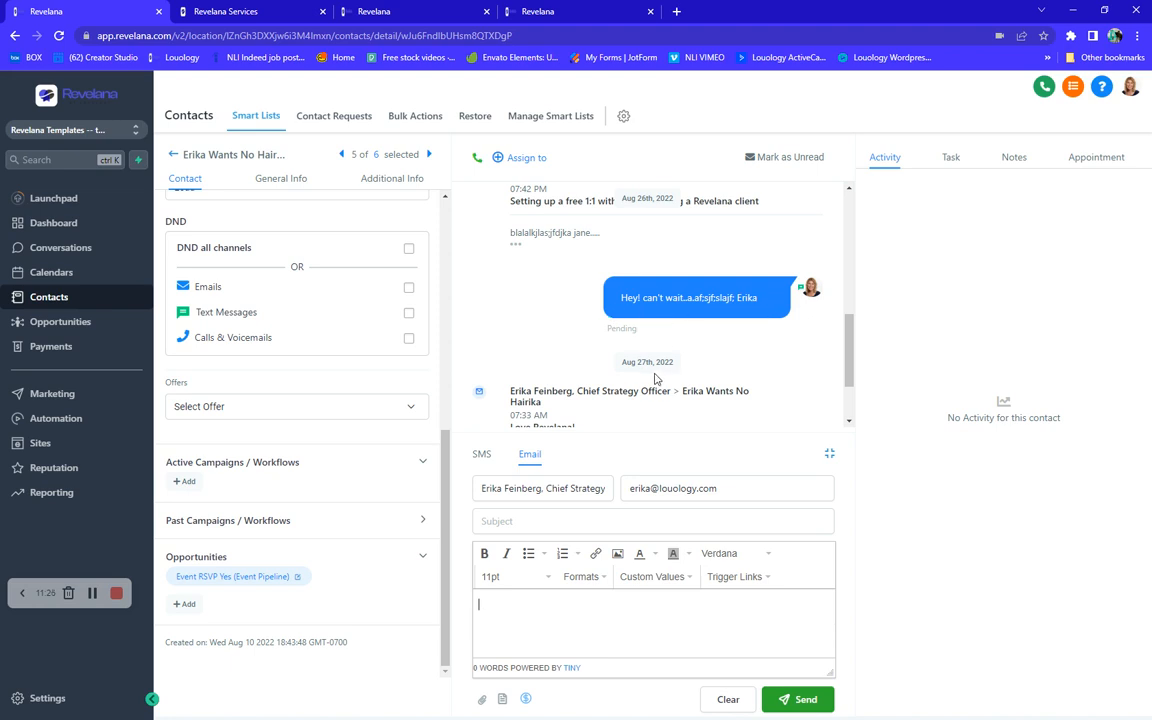
scroll(474, 273, "up", 5)
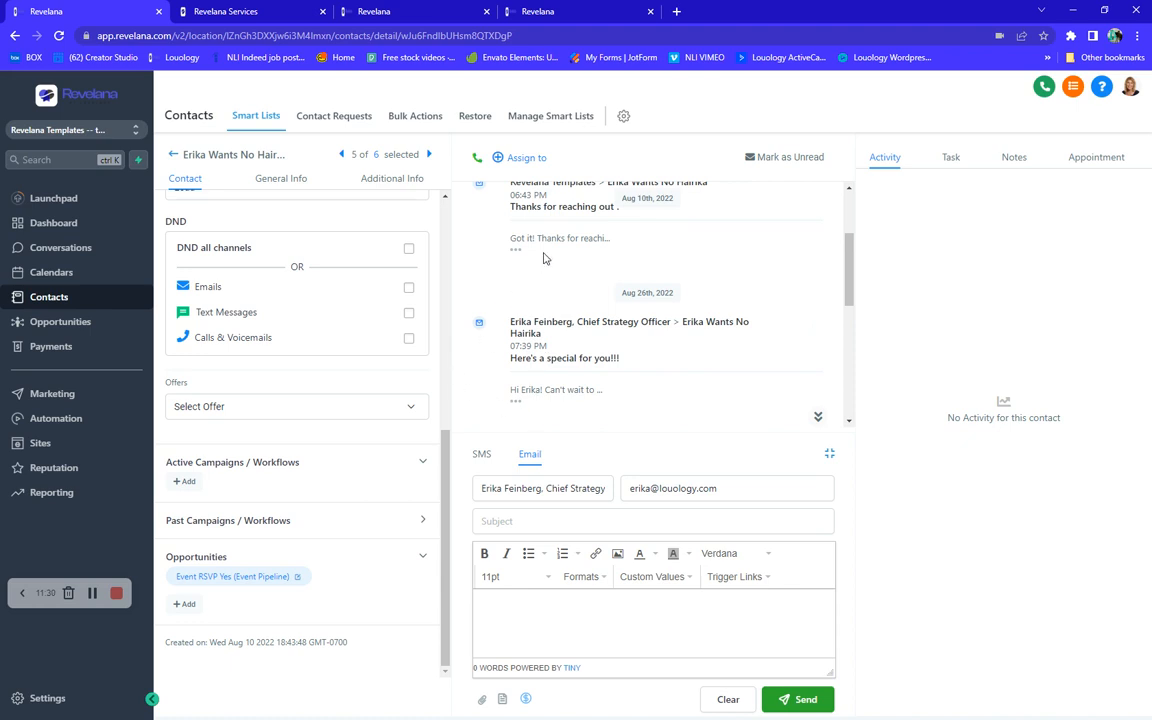
left_click(515, 407)
scroll(663, 365, "down", 3)
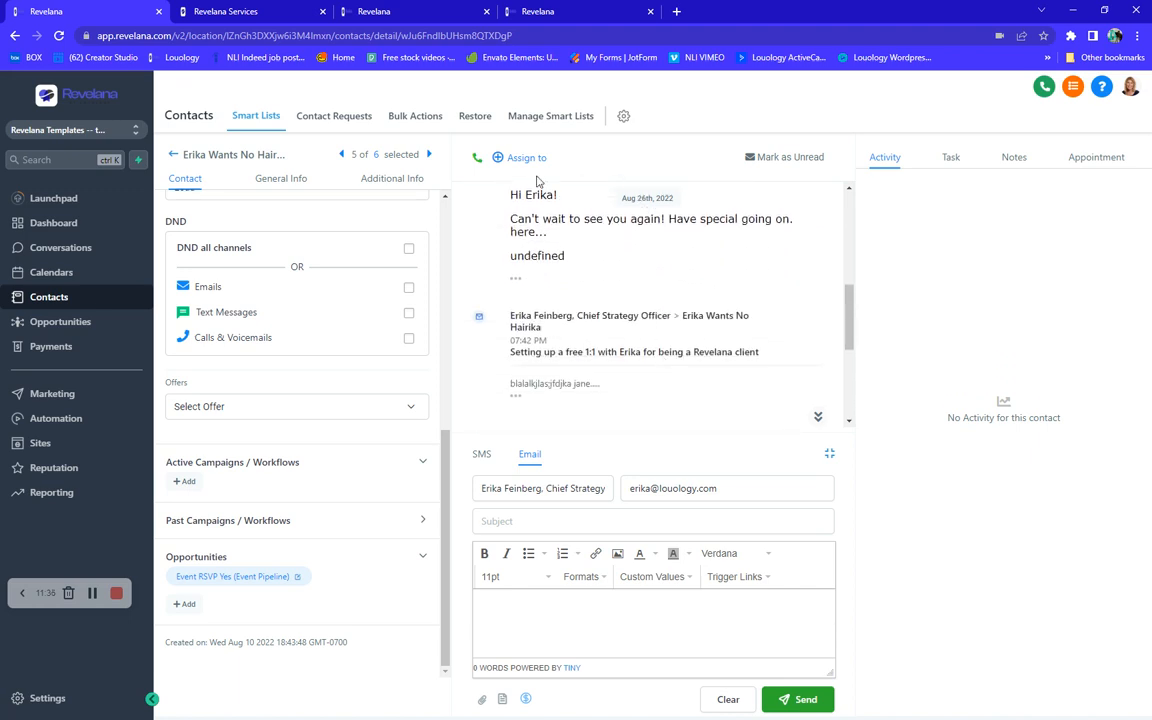
scroll(520, 232, "down", 3)
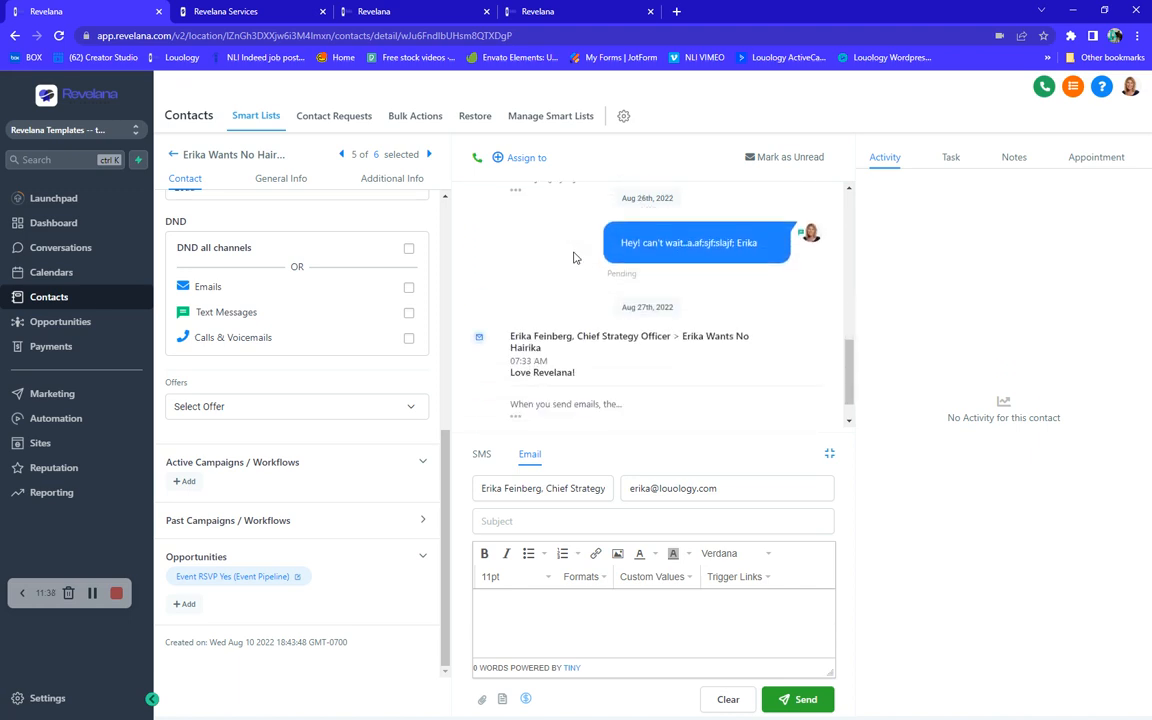
scroll(540, 245, "down", 1)
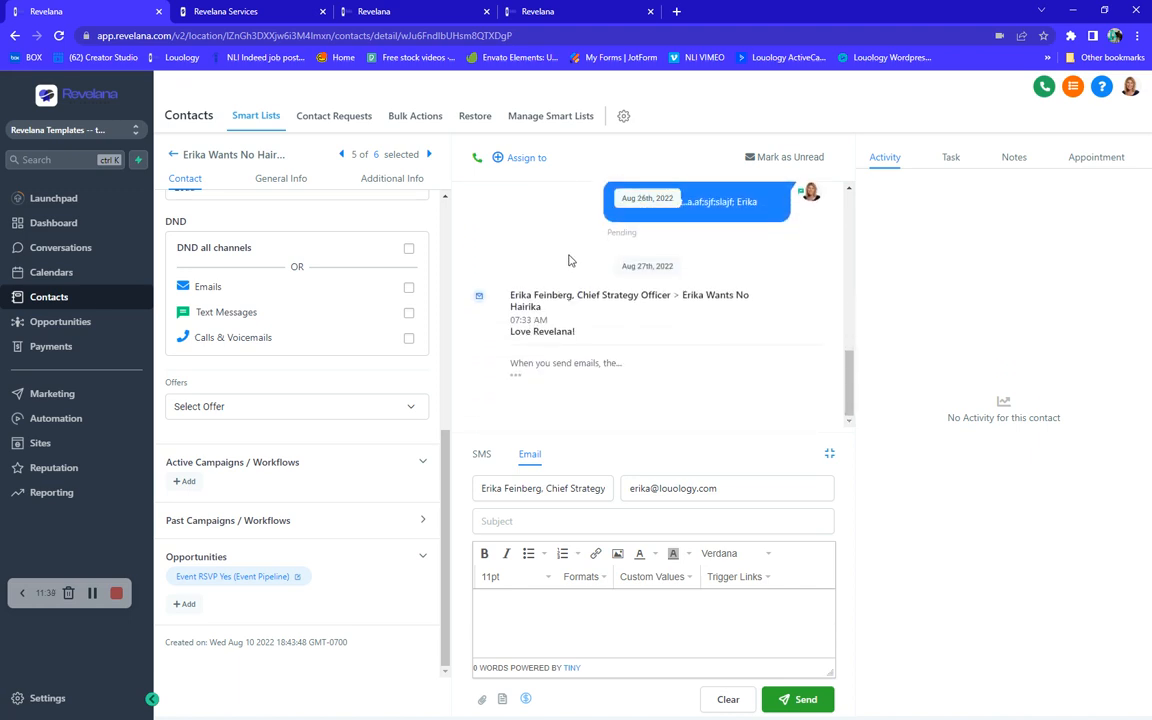
- Expand the latest email message in the conversation and scroll back to the start of the conversation history
left_click(515, 377)
scroll(546, 290, "down", 1)
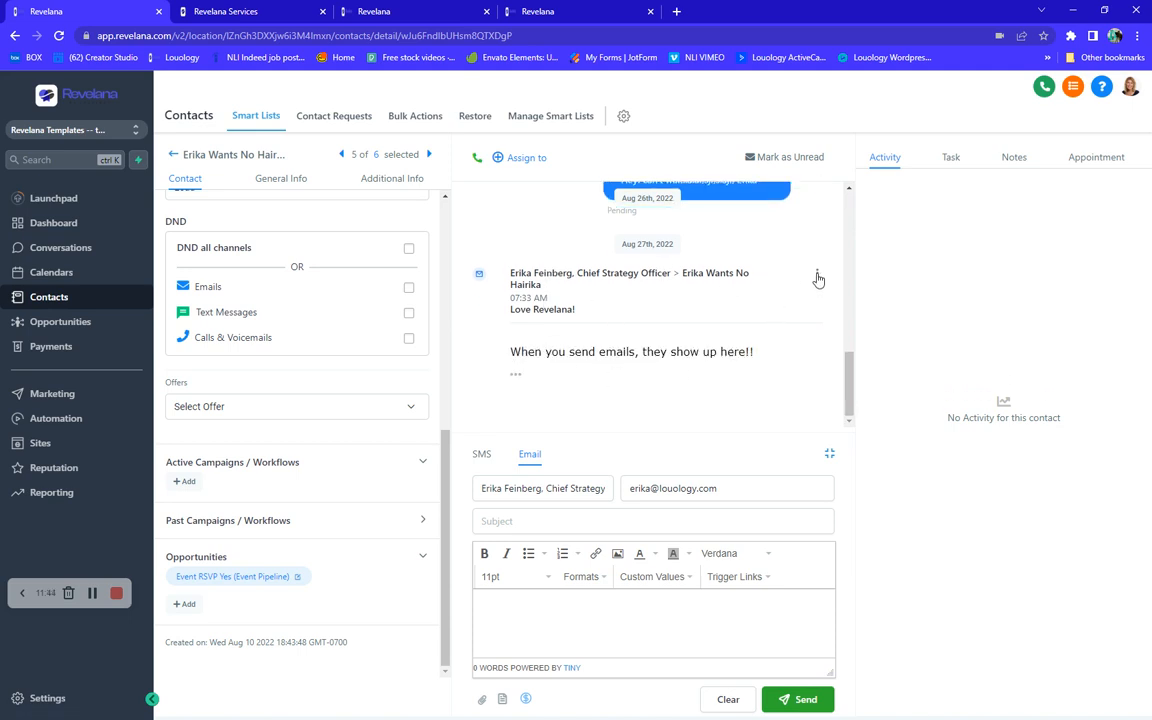
left_click(817, 275)
scroll(540, 265, "up", 3)
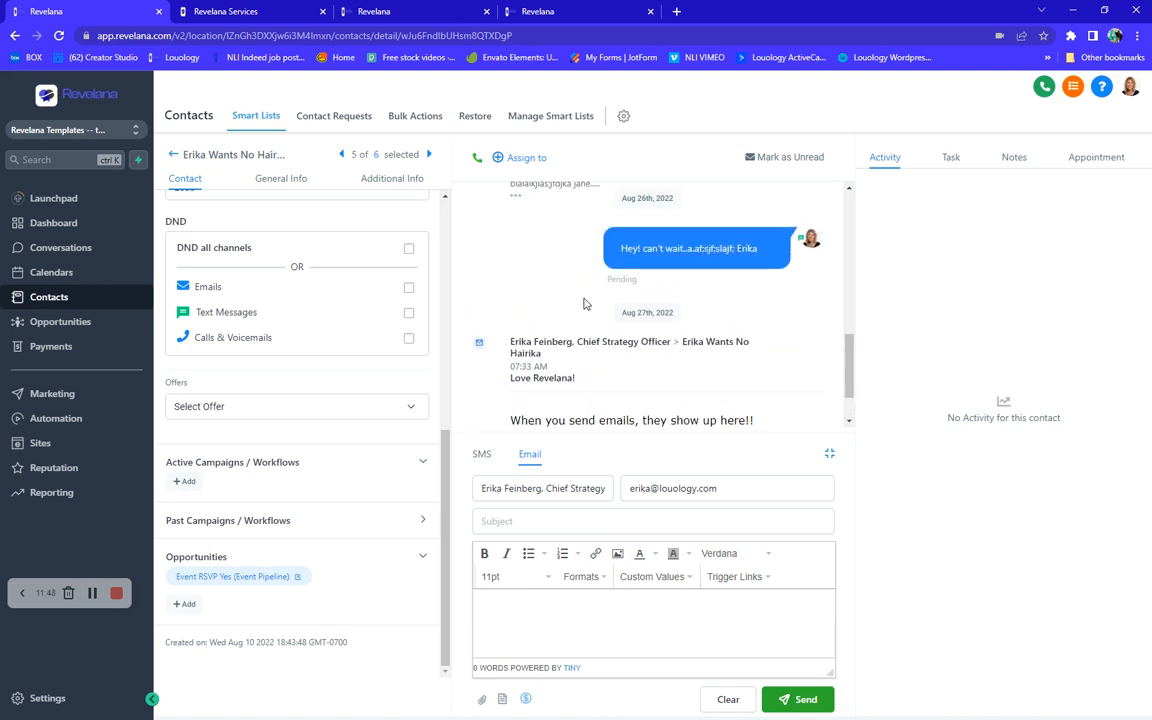
scroll(545, 256, "up", 10)
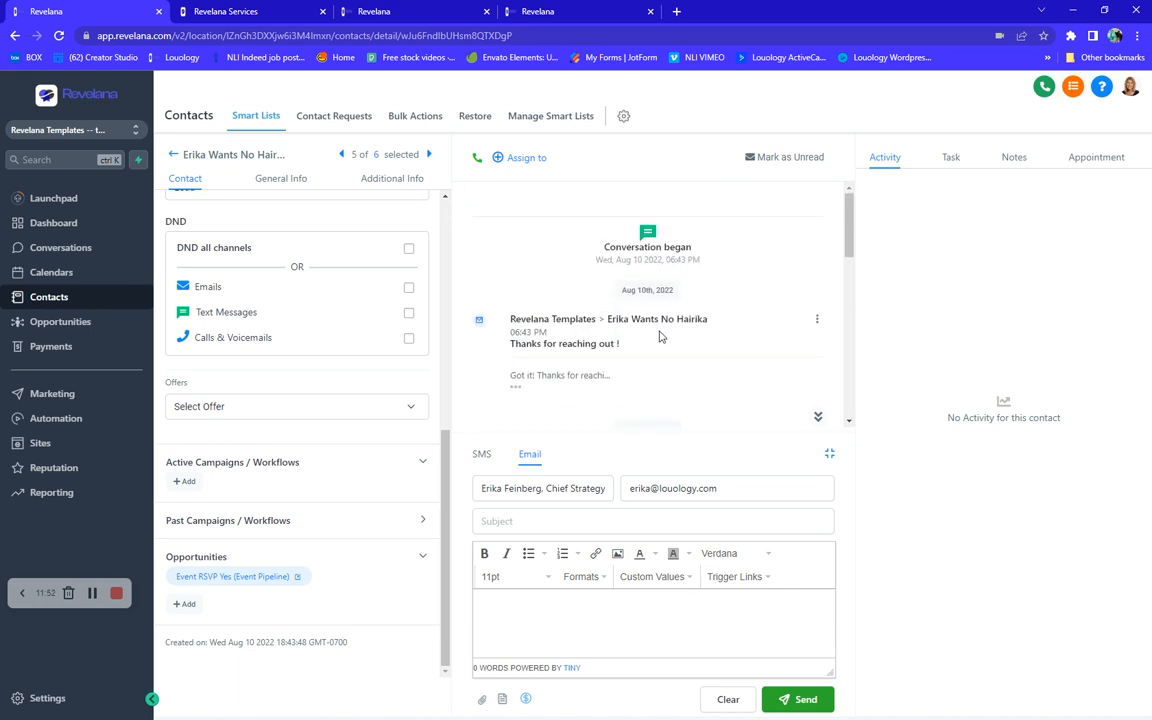
- Reply to the first email in the conversation with subject 'A new subject' and body 'Hey Jill!'
left_click(817, 320)
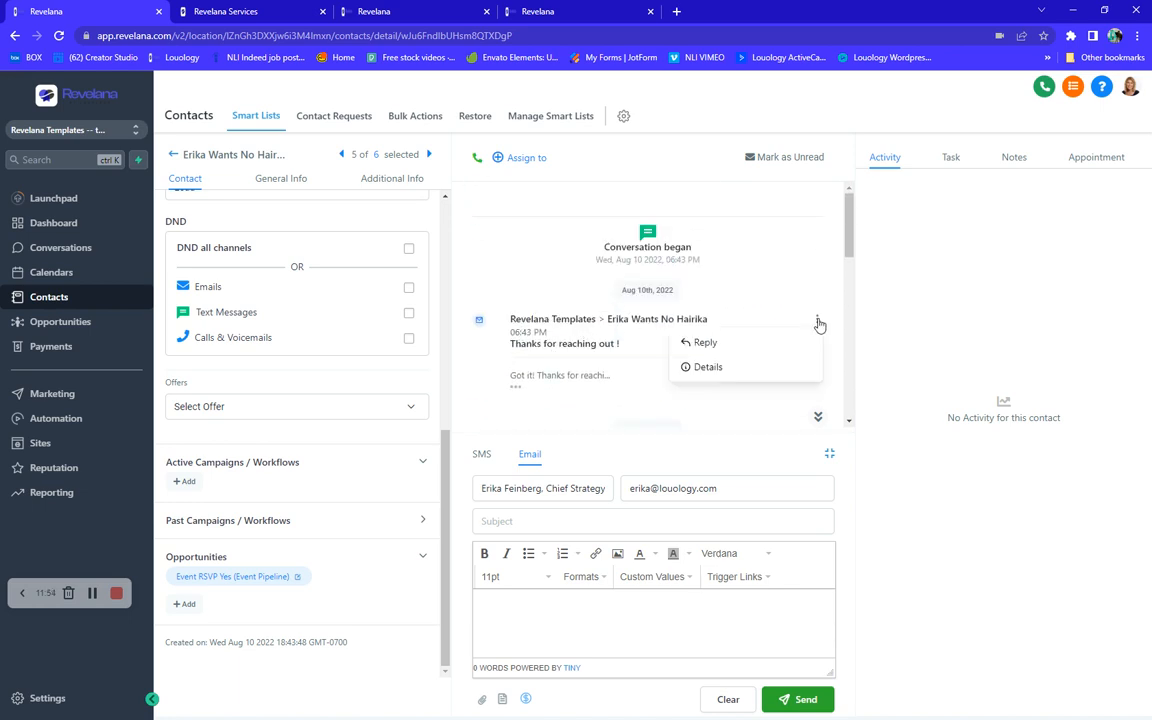
left_click(698, 346)
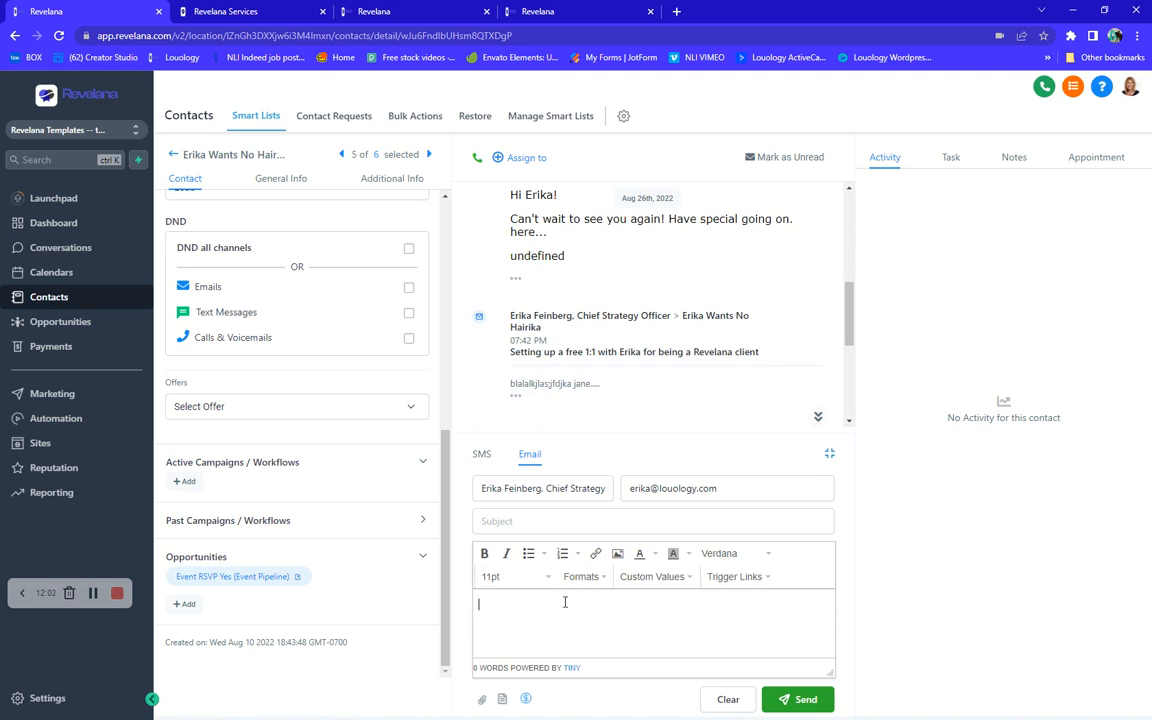
left_click(522, 520)
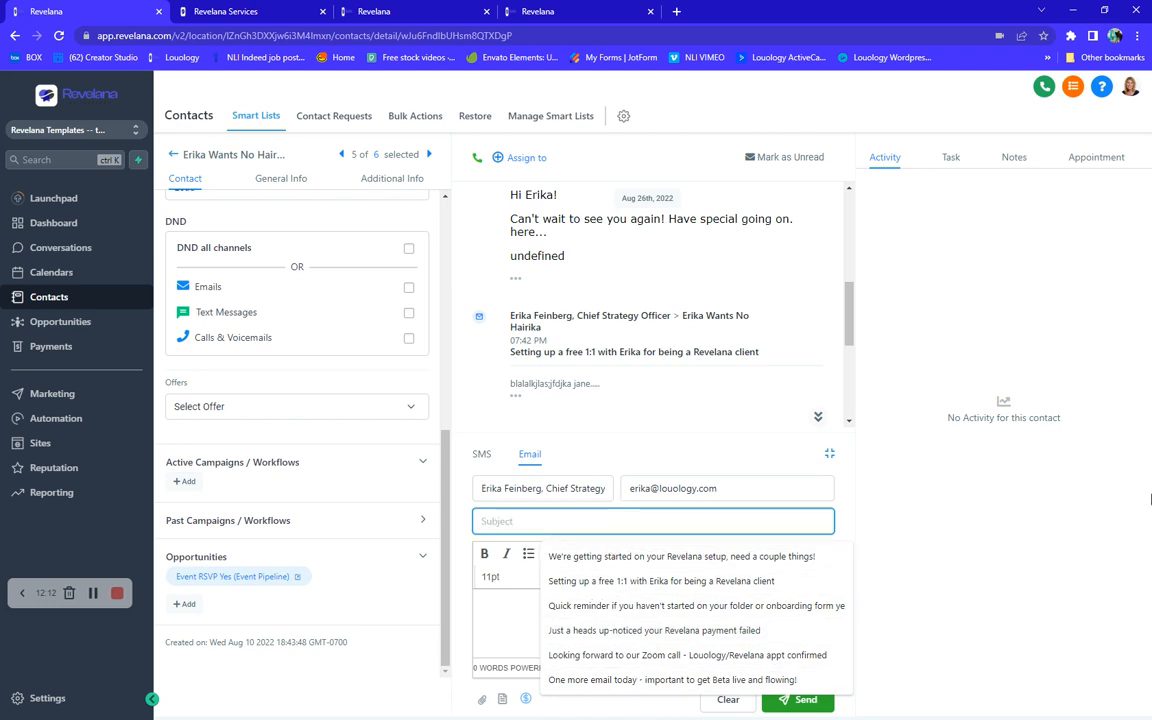
type("A new subject")
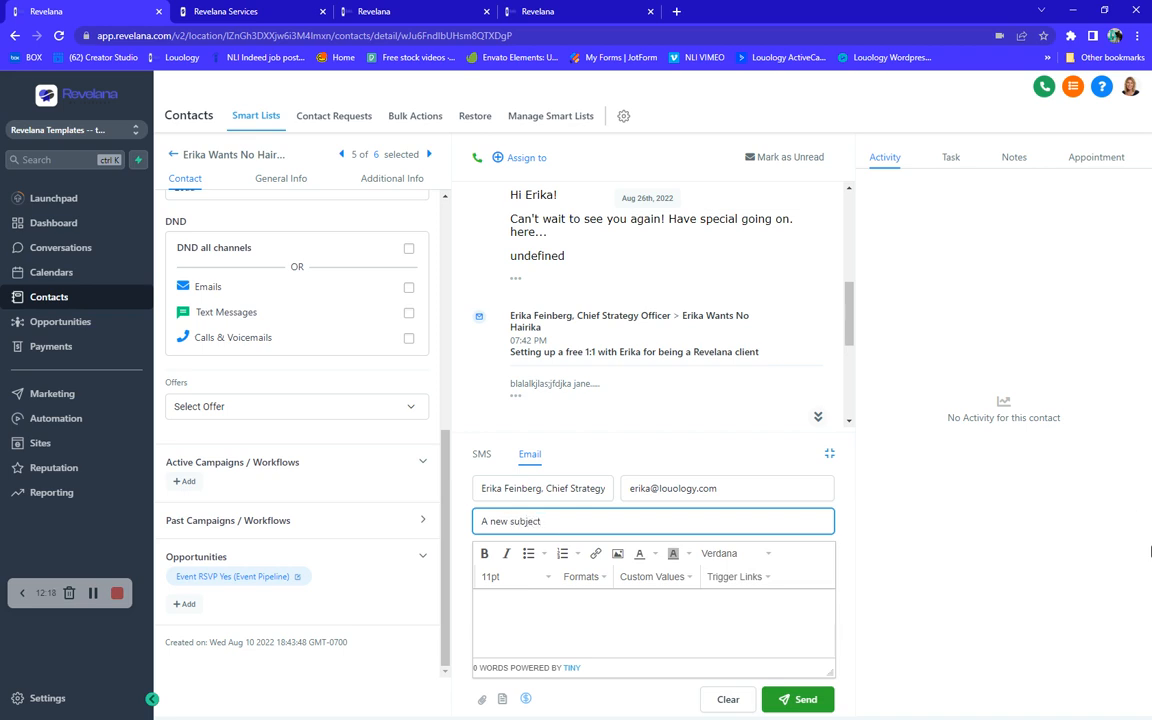
left_click(559, 610)
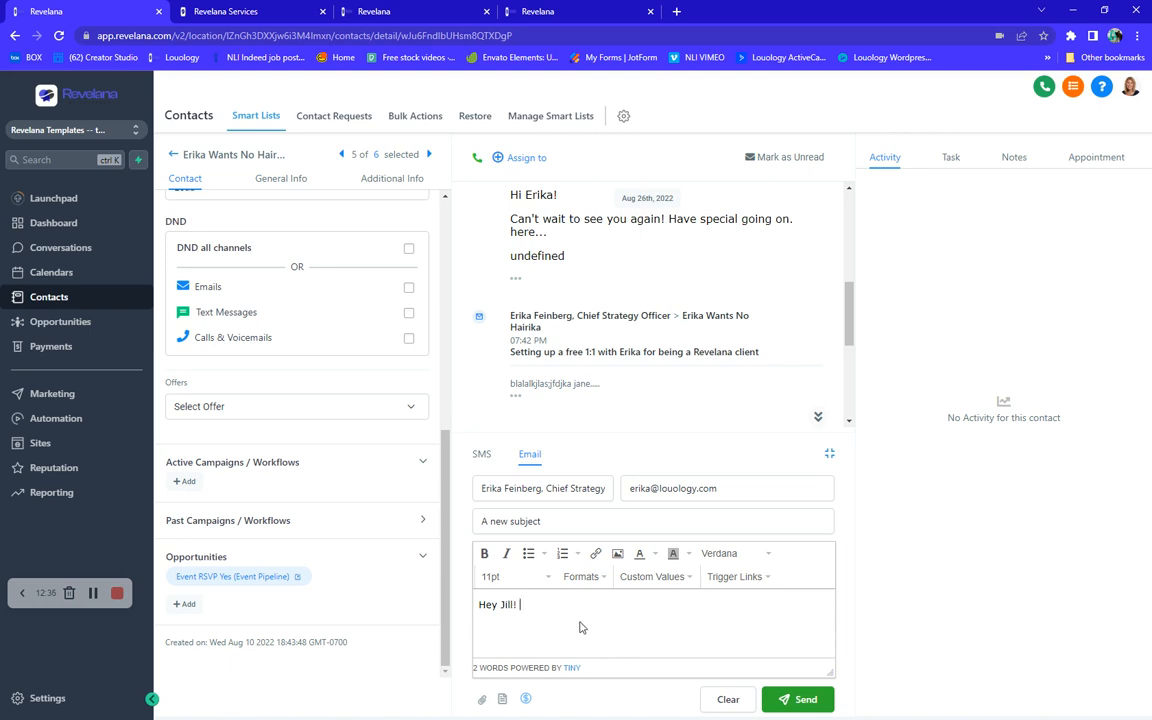
- Go to Settings, open My Staff, and open the edit dialog for the first team member
left_click(48, 699)
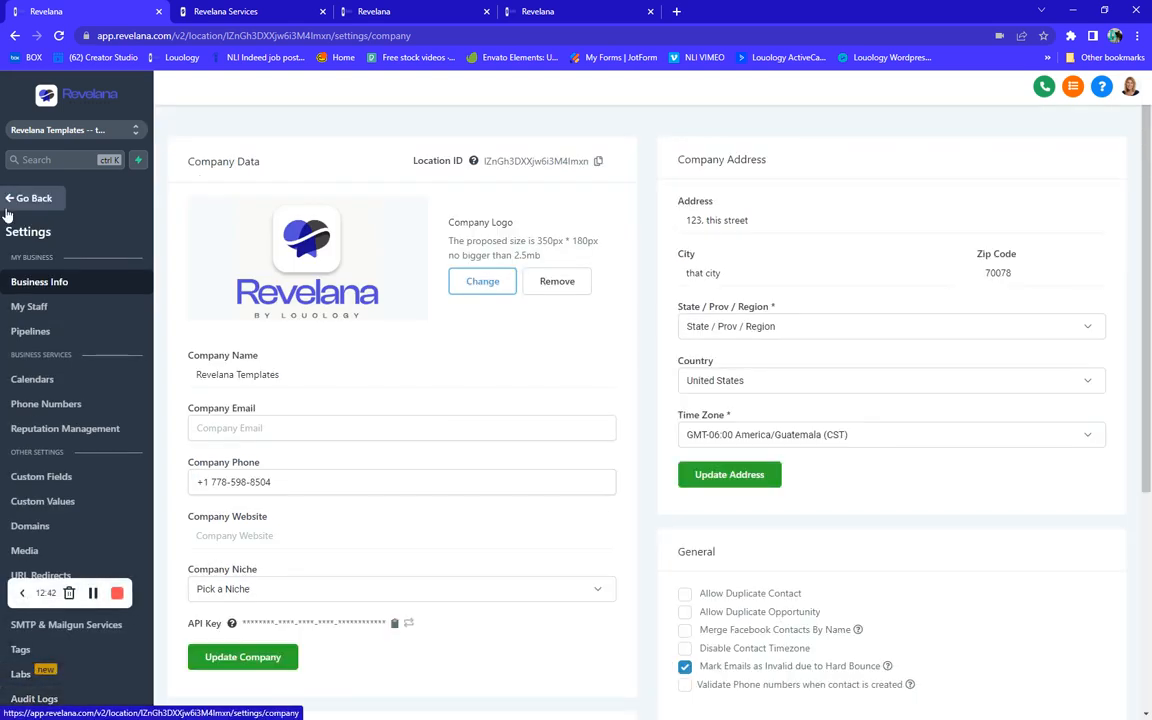
left_click(37, 314)
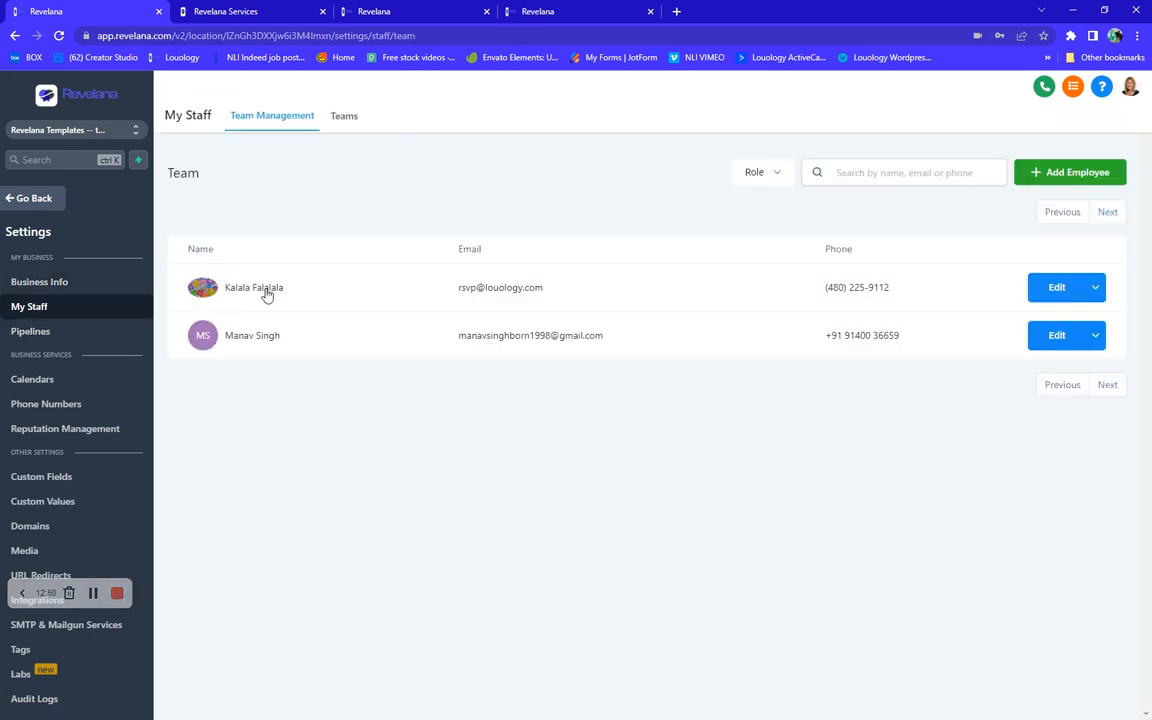
double_click(267, 290)
left_click(1054, 290)
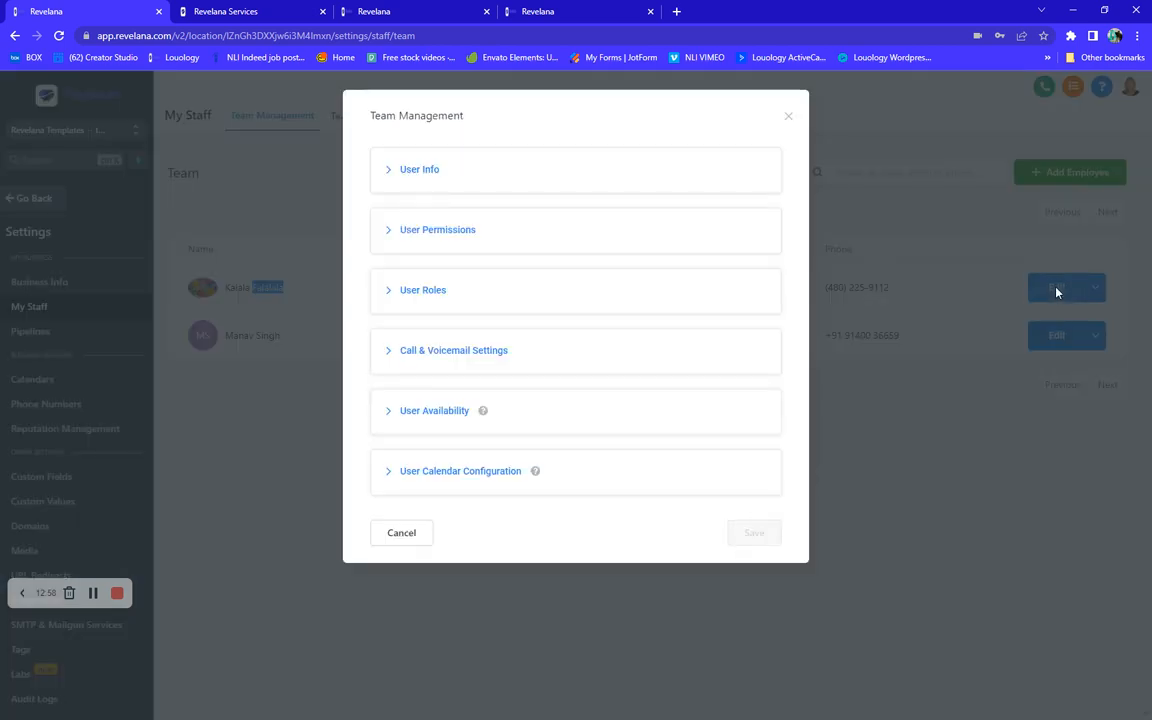
- Expand the team member's User Info, examine the email signature, and close the dialog
left_click(427, 172)
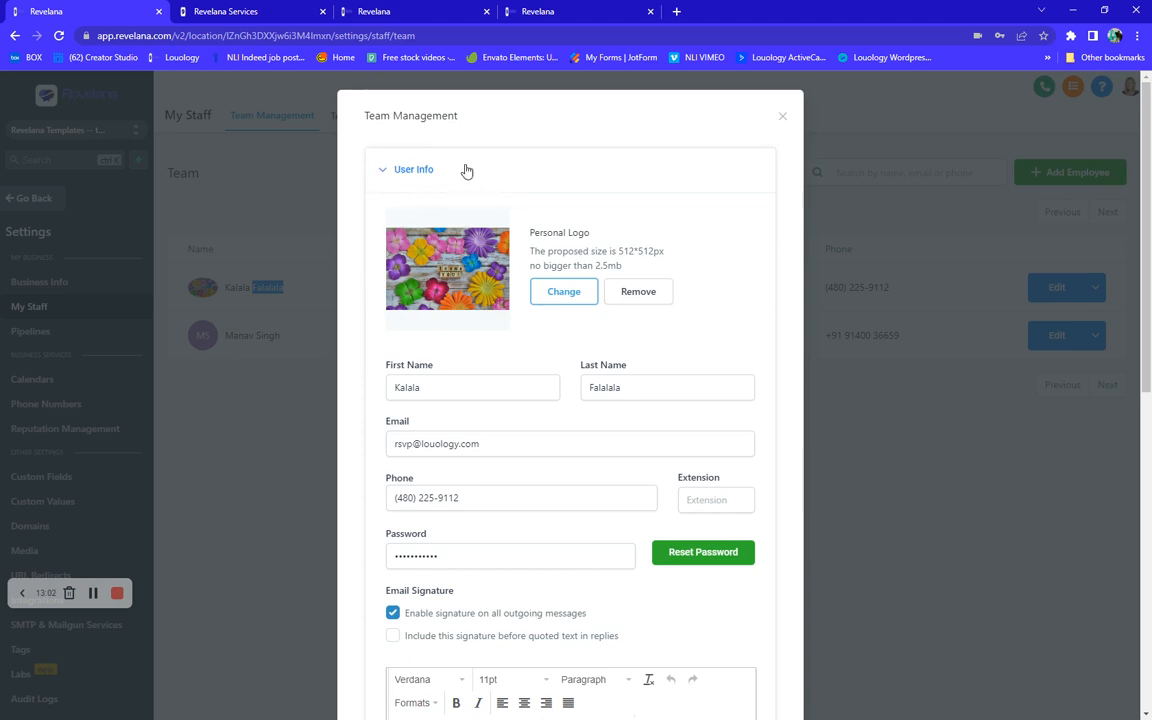
scroll(420, 276, "down", 5)
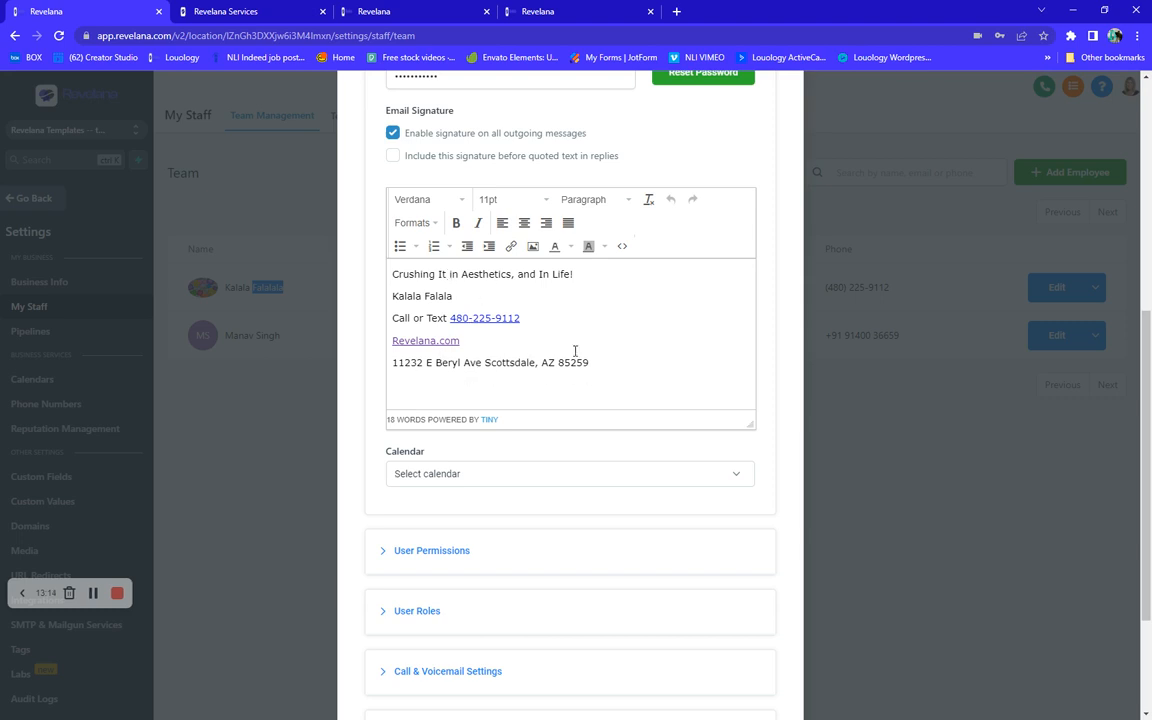
scroll(392, 274, "up", 1)
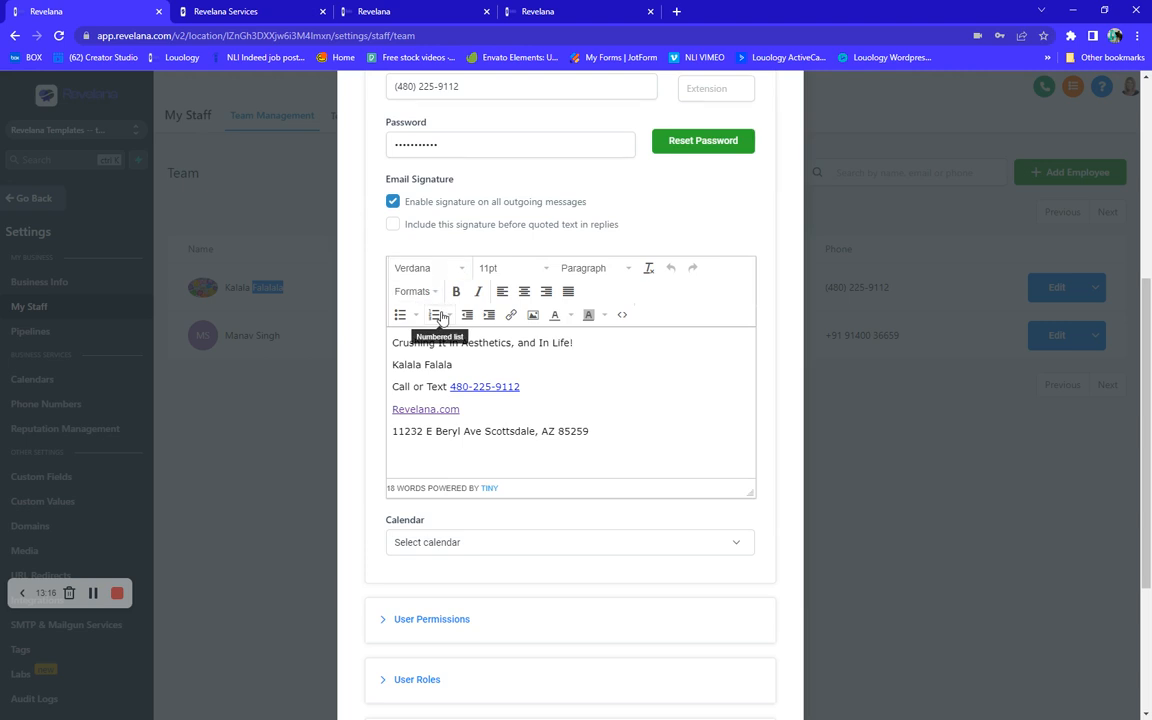
scroll(395, 300, "up", 1)
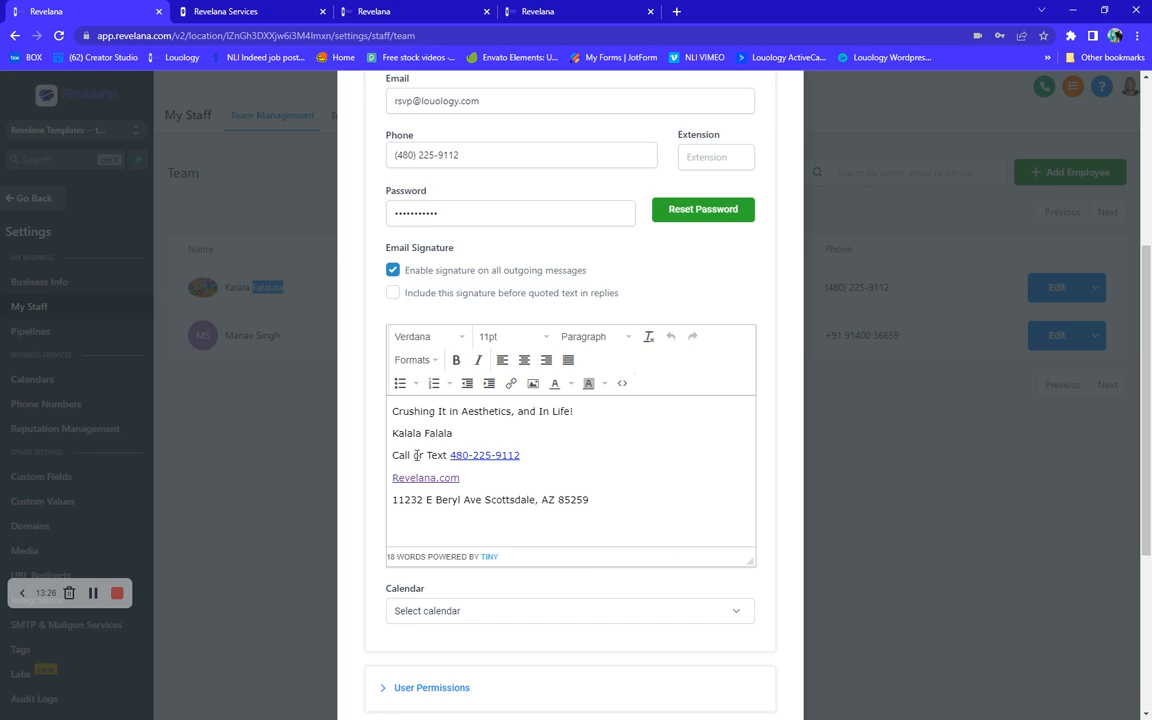
scroll(469, 429, "up", 4)
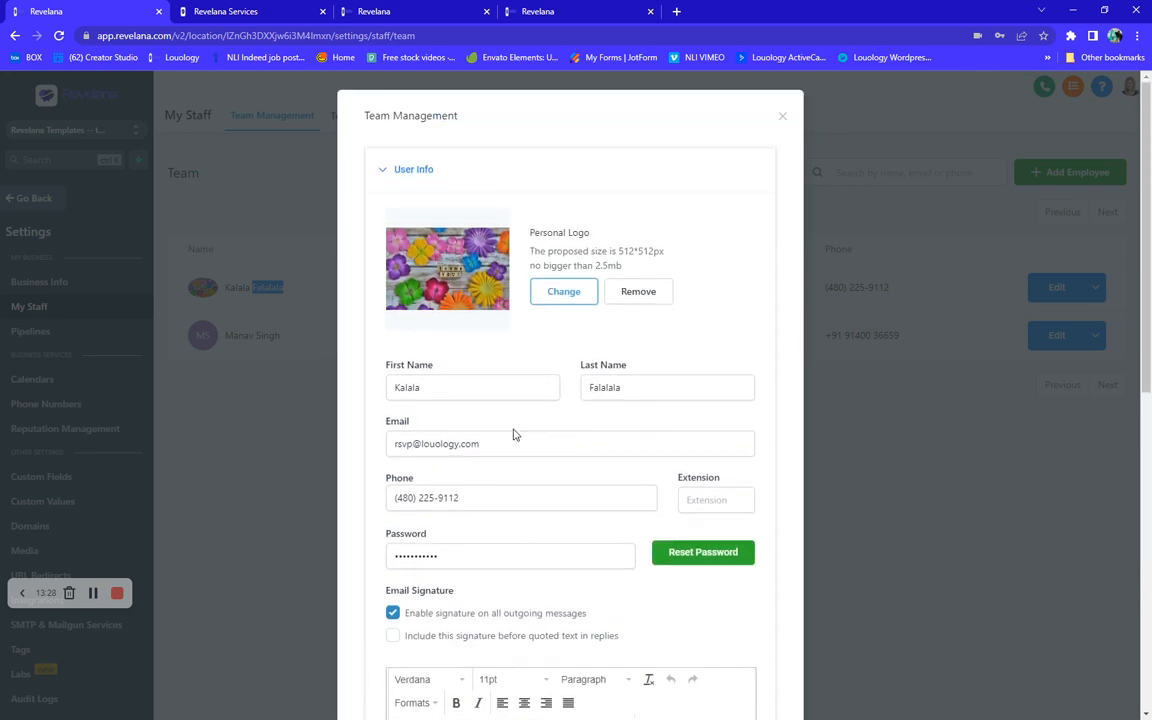
left_click(785, 118)
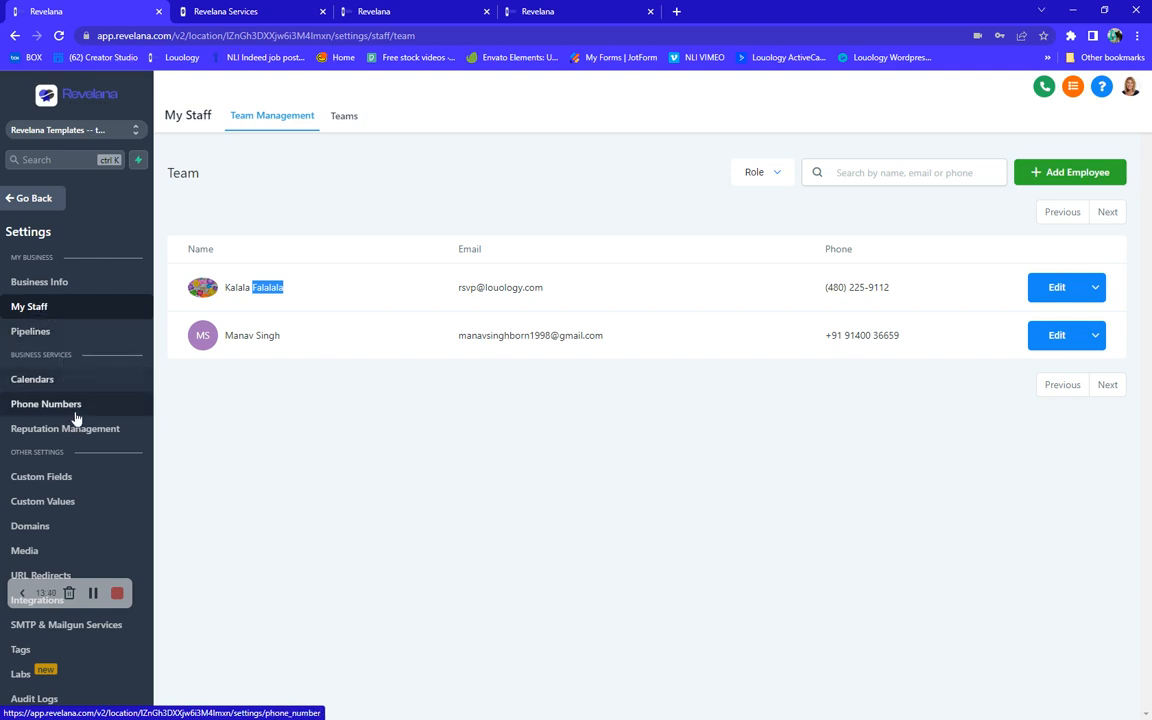
- Return to the contact and write an SMS containing placeholder text, 'love you!' and an e-mail address
left_click(21, 198)
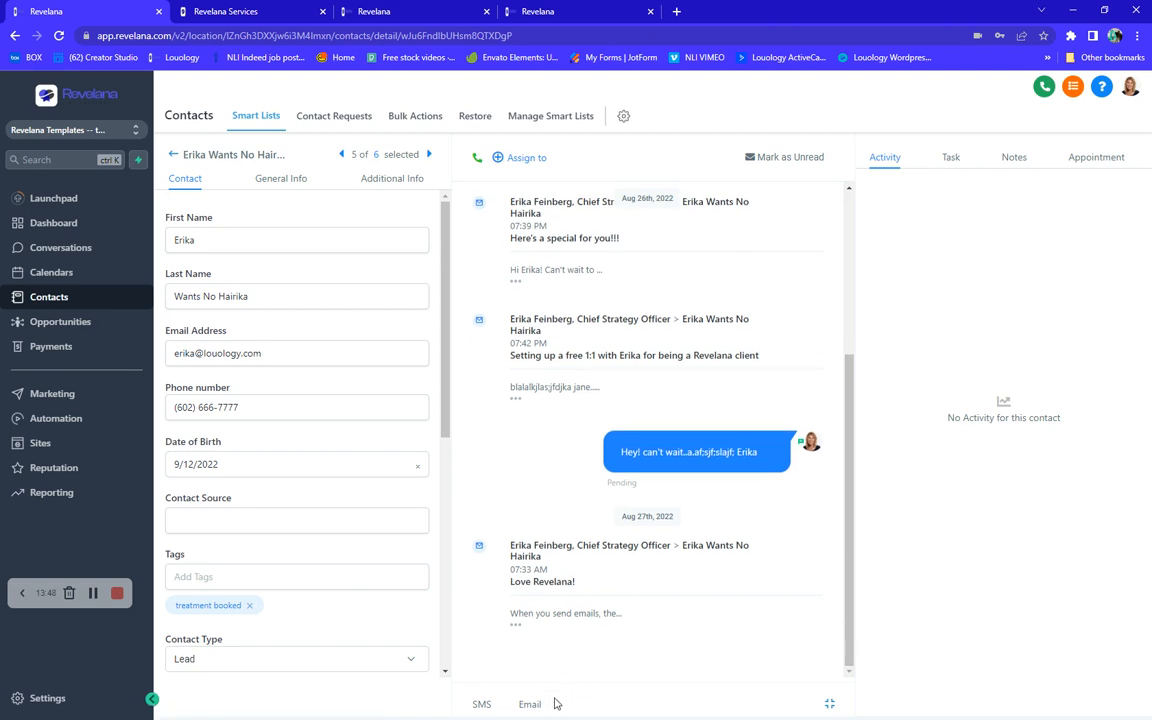
left_click(481, 706)
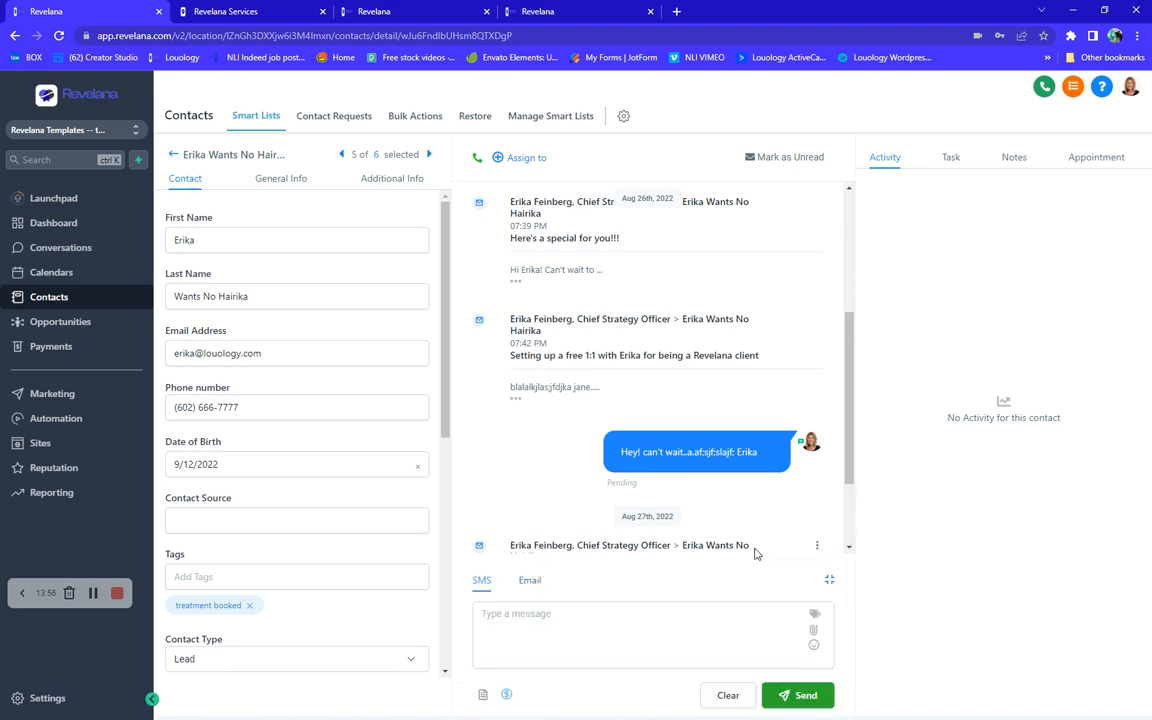
left_click(487, 624)
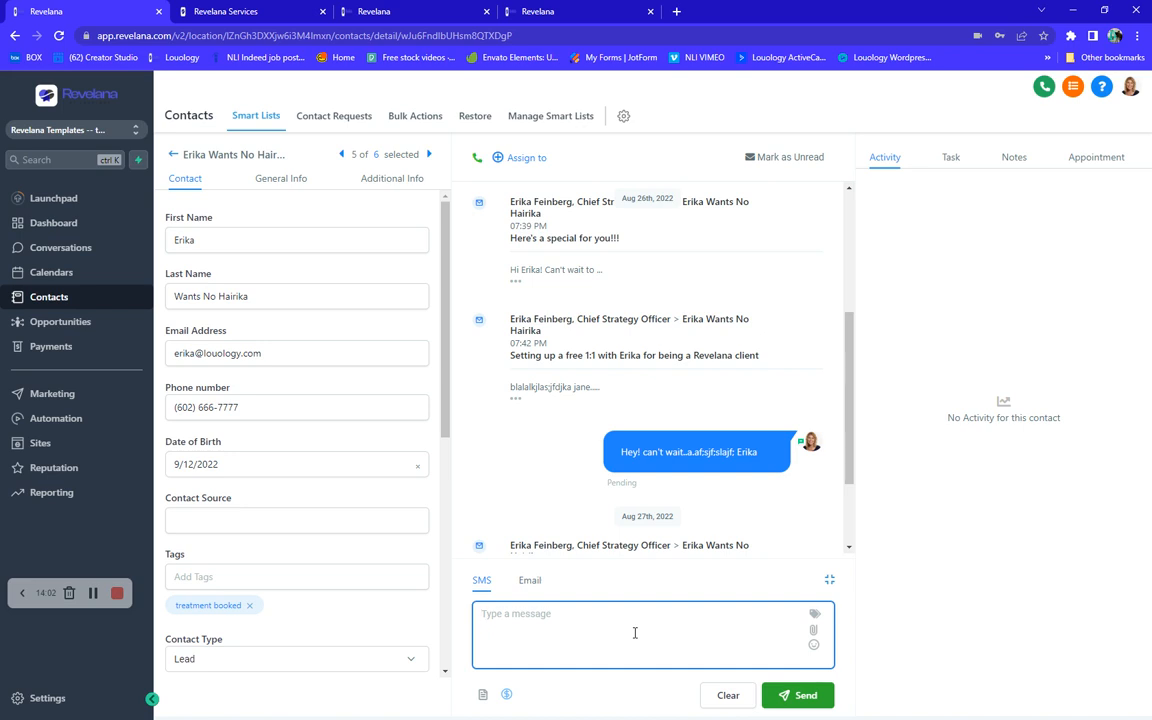
type("Akds;ljaslajfa;ljaf;afkjs;asljkfd;lj")
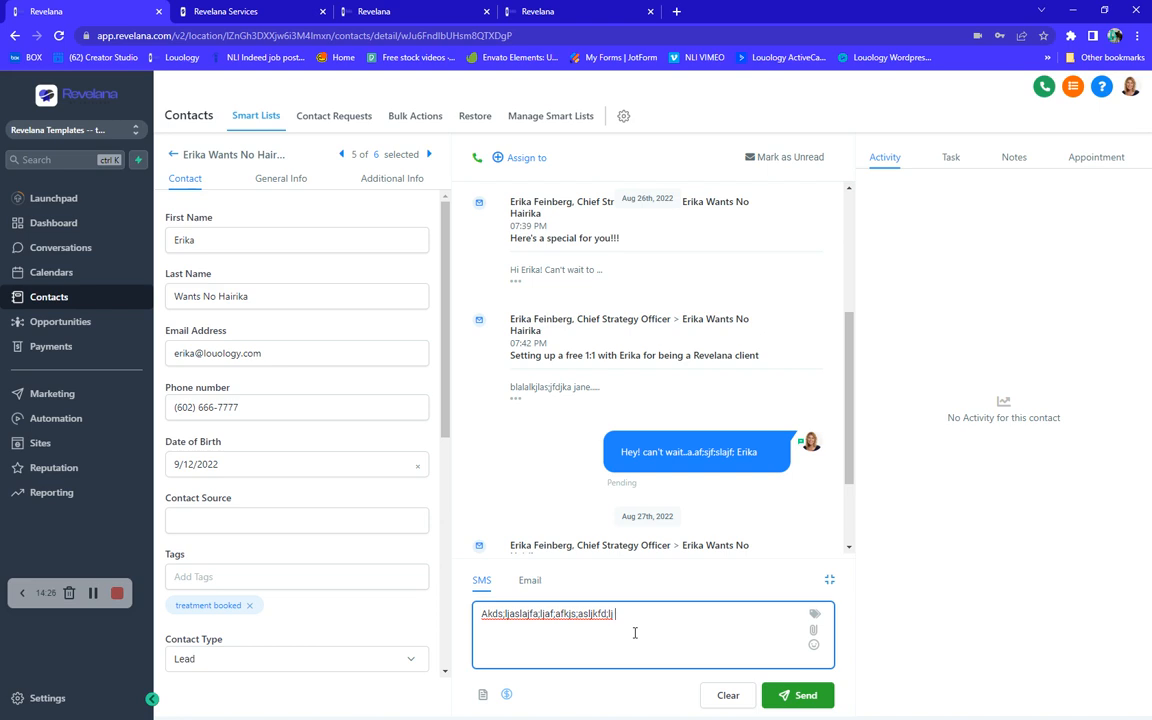
- Insert a red heart emoji at the end of the SMS message
left_click(814, 650)
left_click(814, 650)
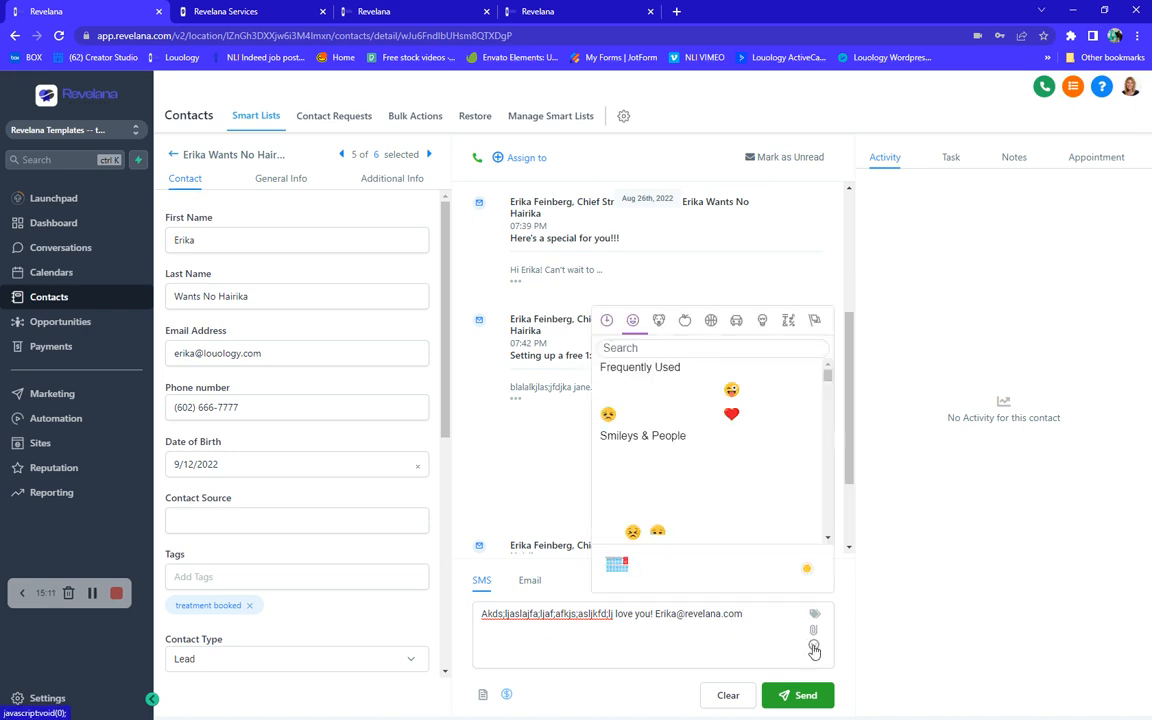
left_click(732, 416)
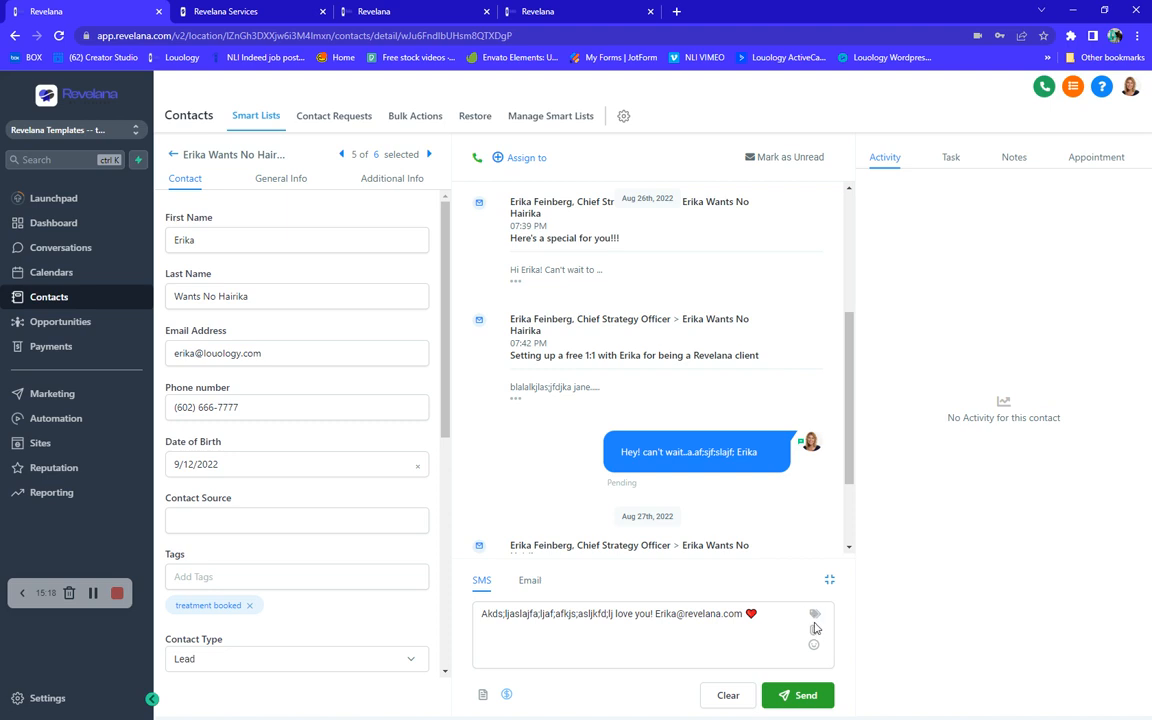
- Insert the User Email Signature custom value into the SMS message
left_click(763, 613)
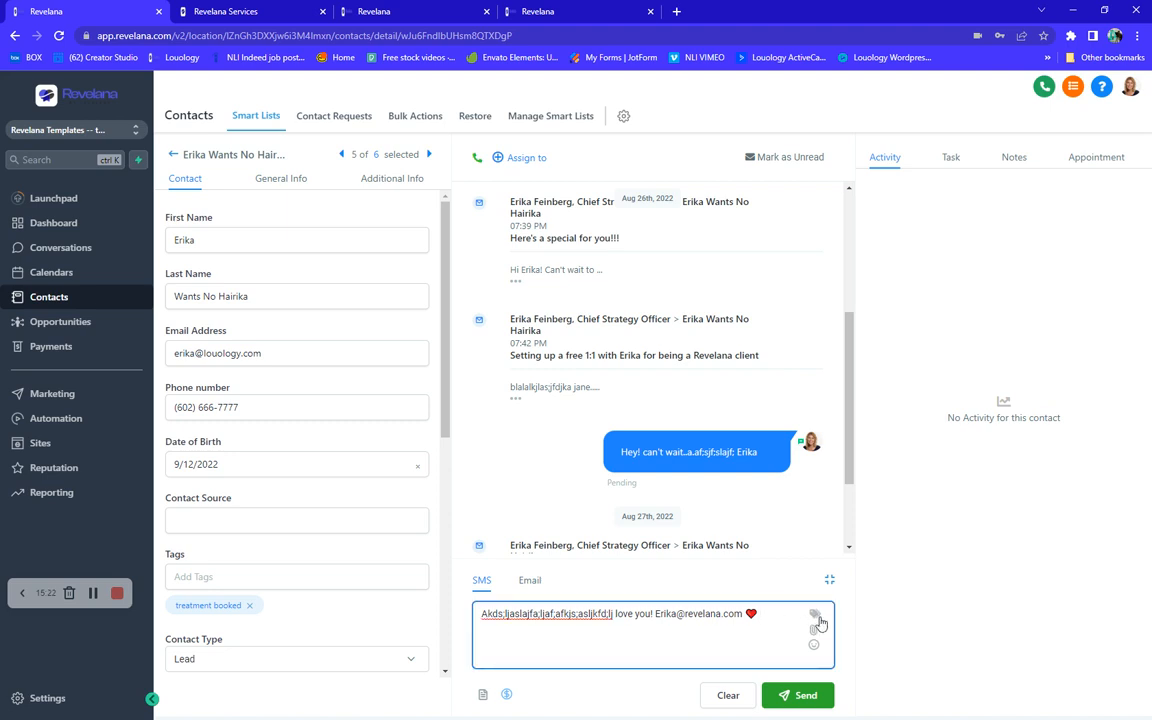
left_click(812, 613)
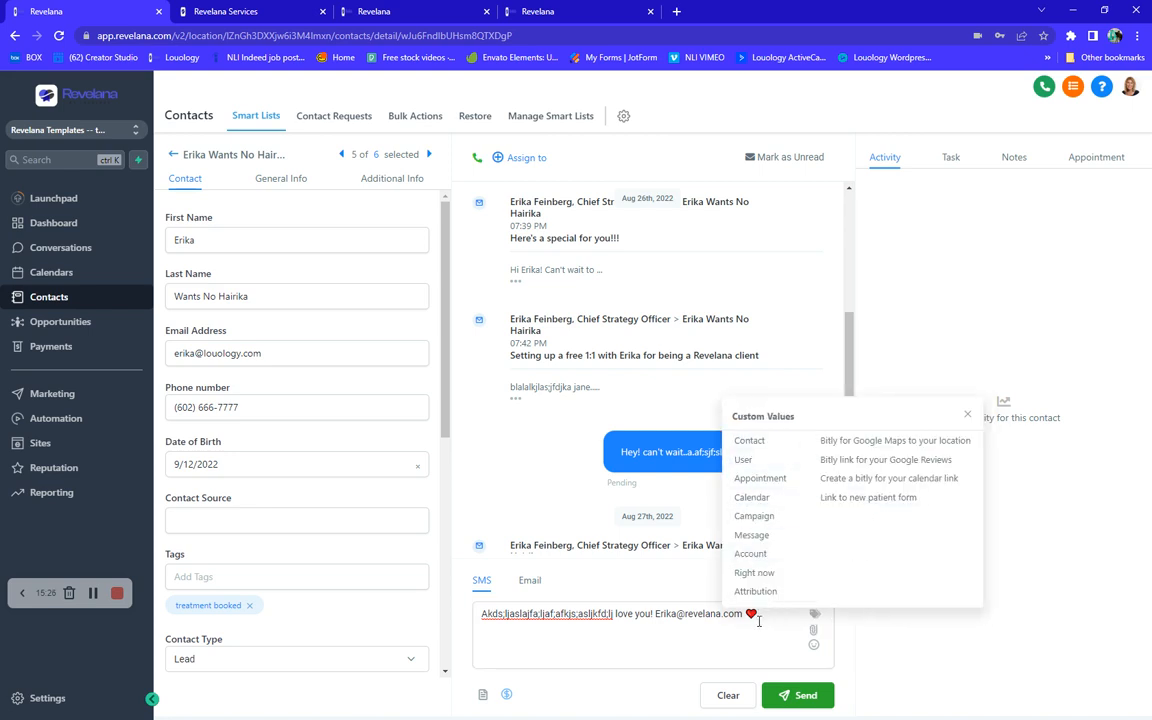
mouse_move(763, 480)
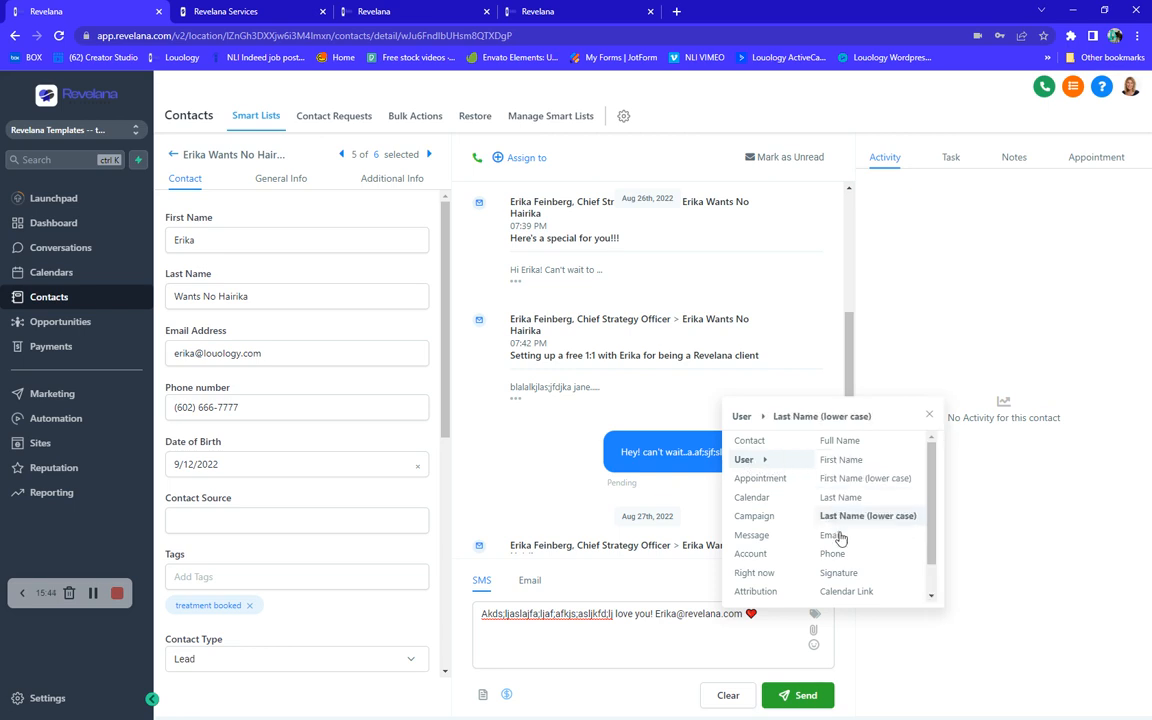
left_click(840, 576)
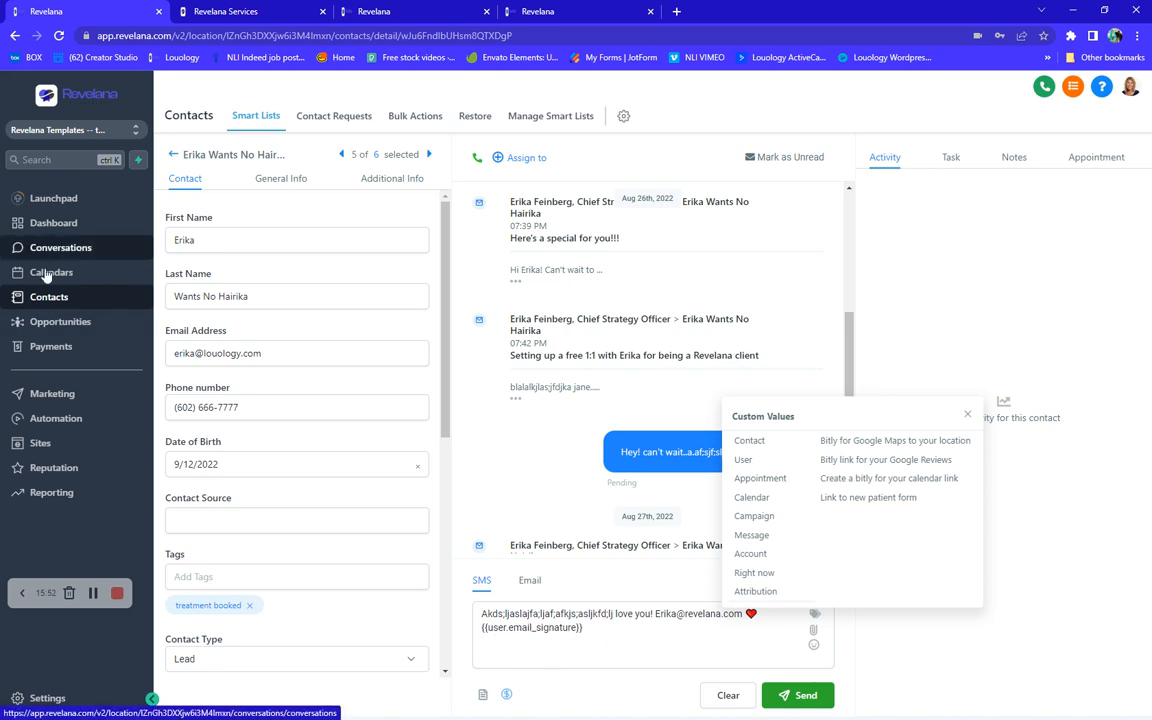
left_click(626, 636)
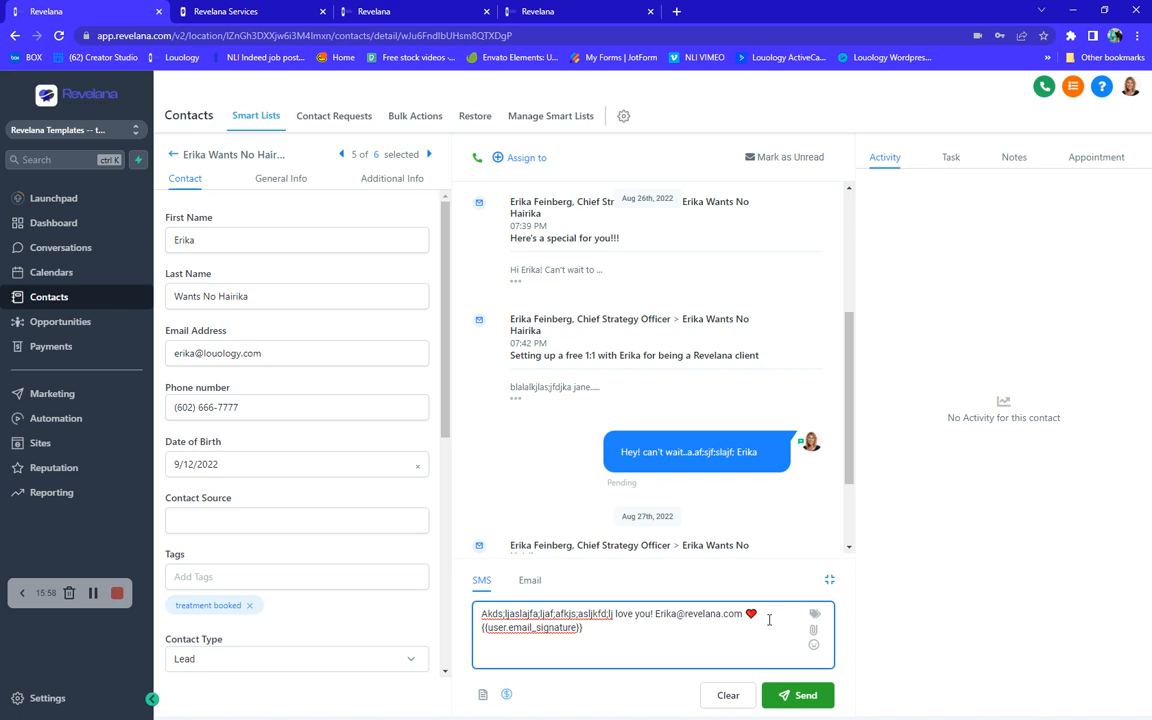
- Insert the User Calendar Link custom value into the SMS message
left_click(814, 614)
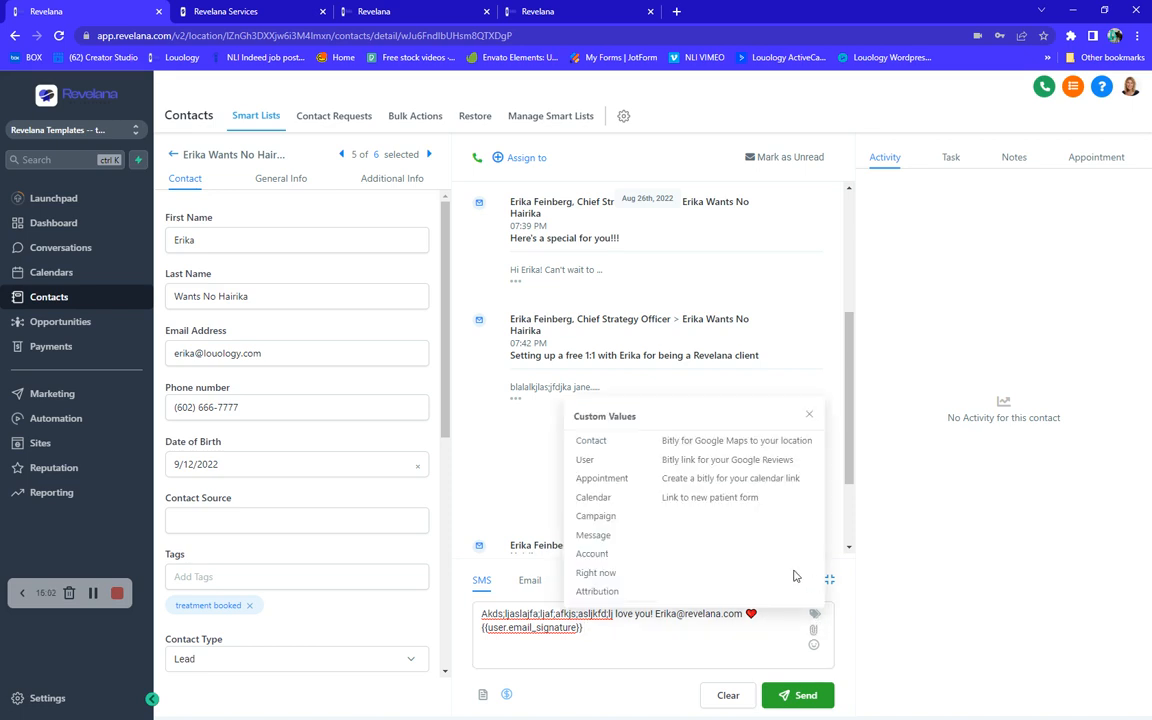
left_click(815, 618)
left_click(815, 618)
left_click(586, 461)
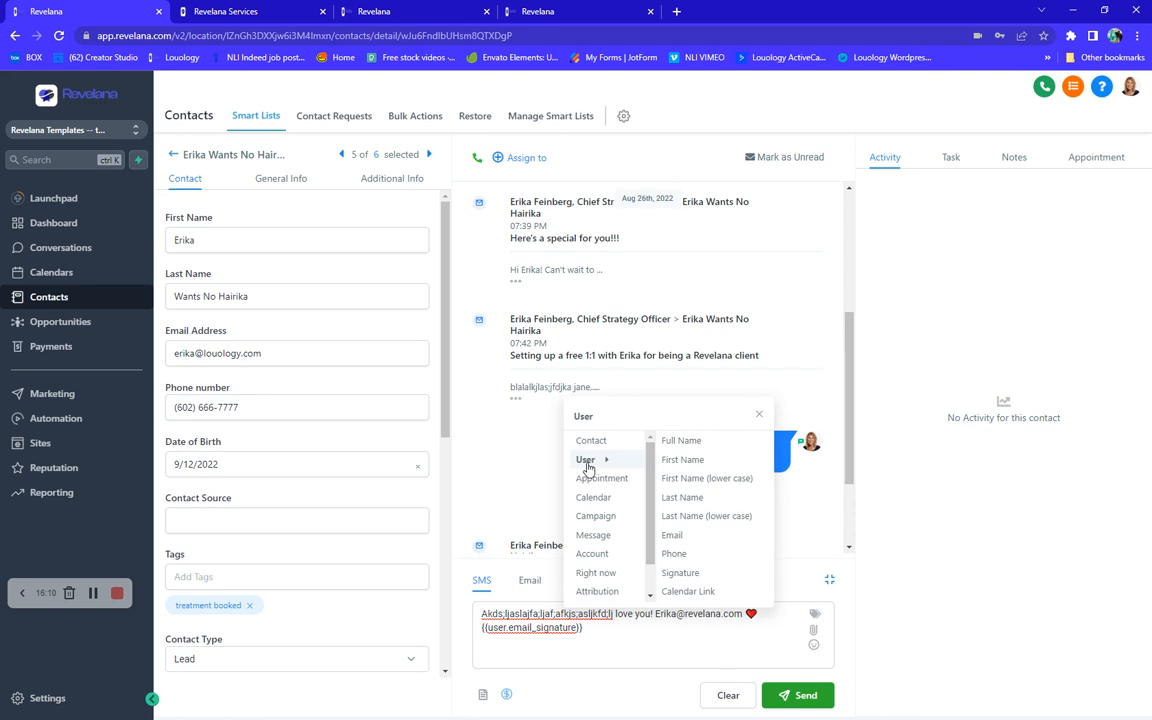
left_click(686, 596)
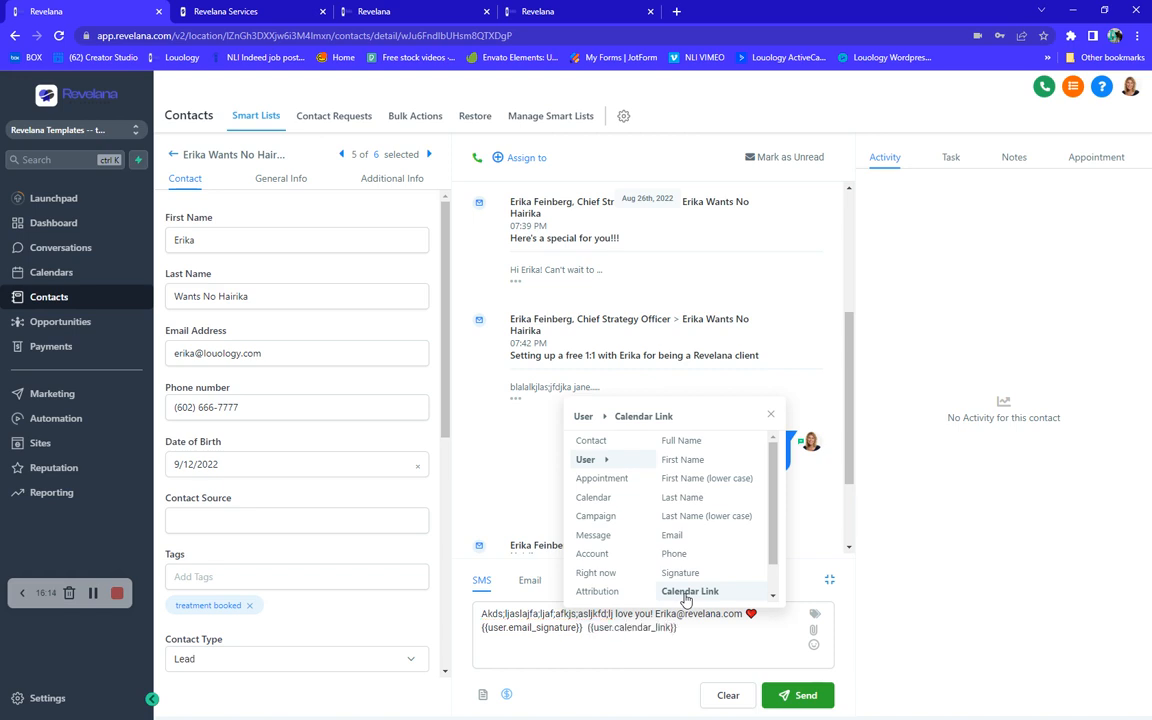